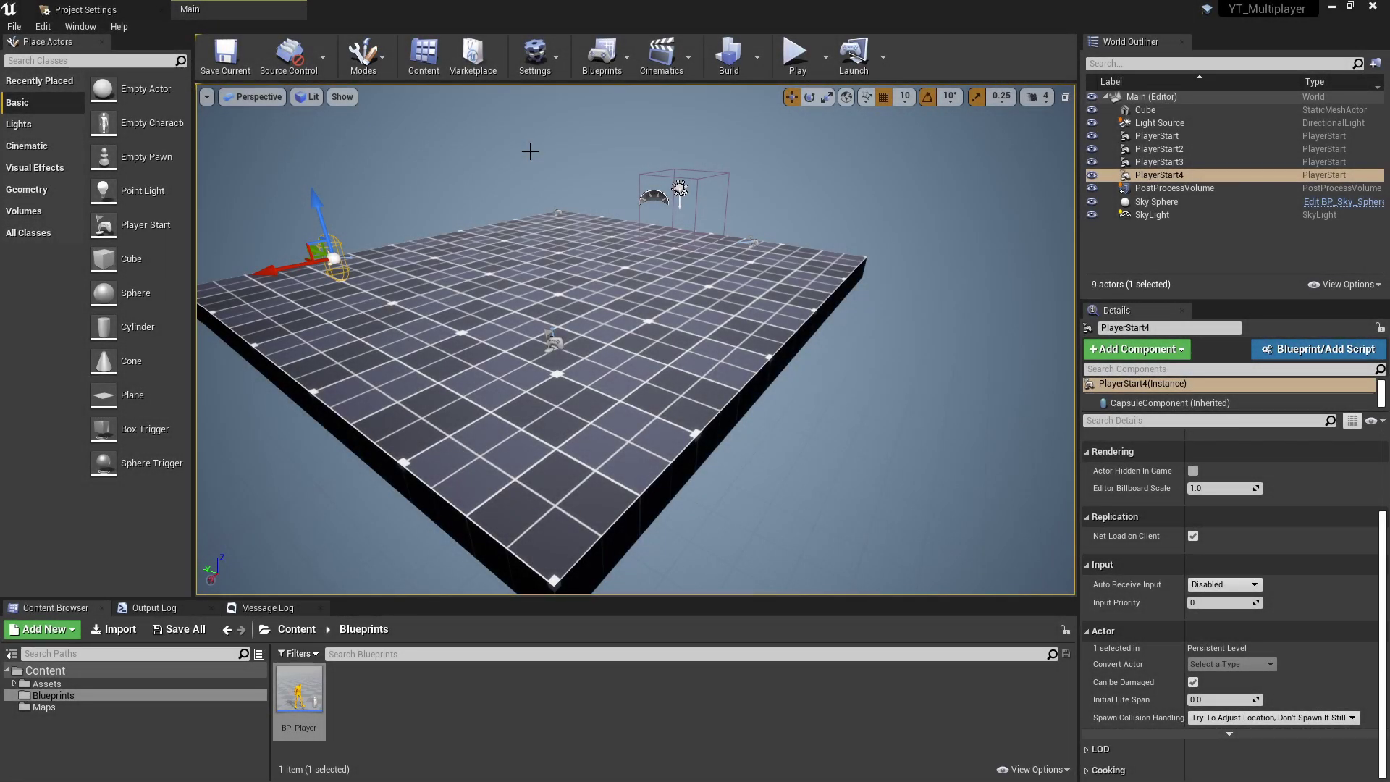
Open the BP_Player blueprint to view its character and camera, then return to the level.
{"action": "double_click", "coordinate": [318, 684]}
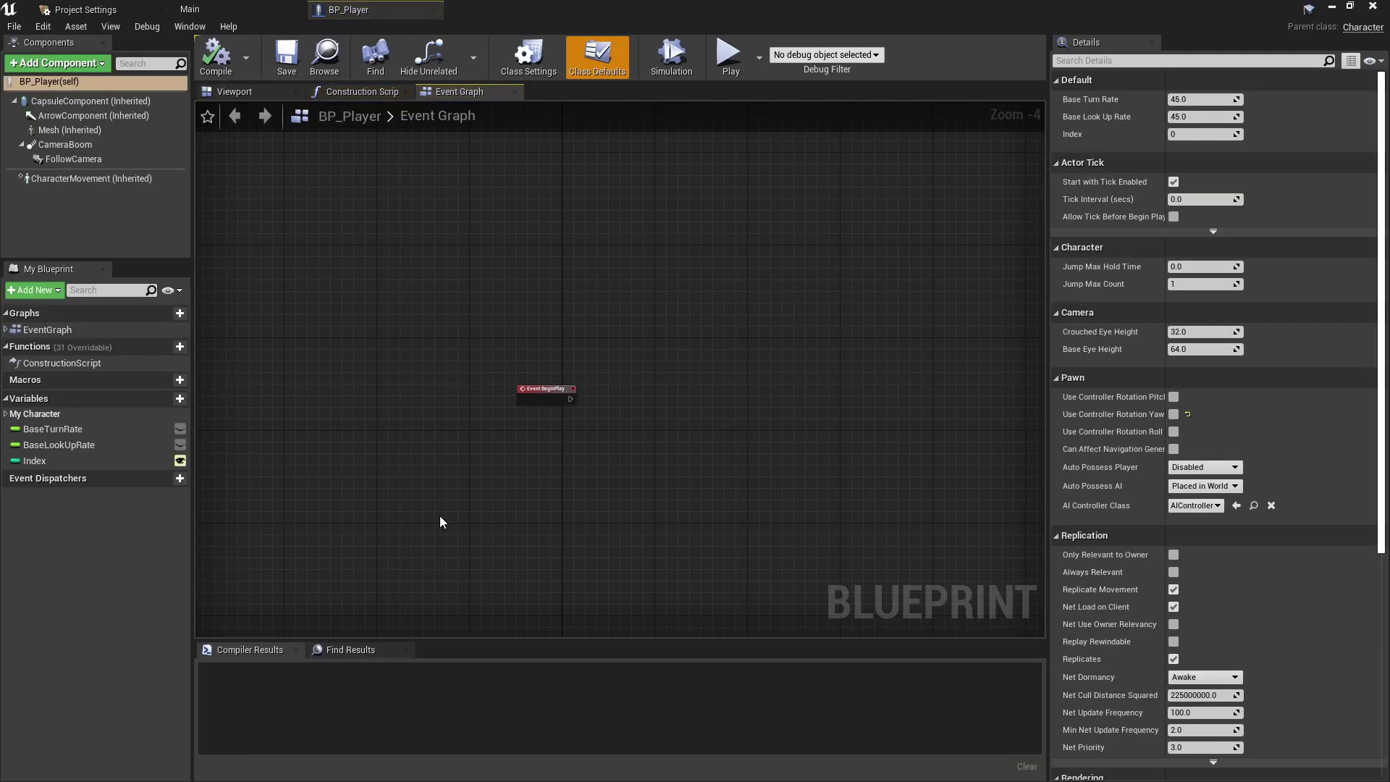
{"action": "left_click", "coordinate": [271, 97]}
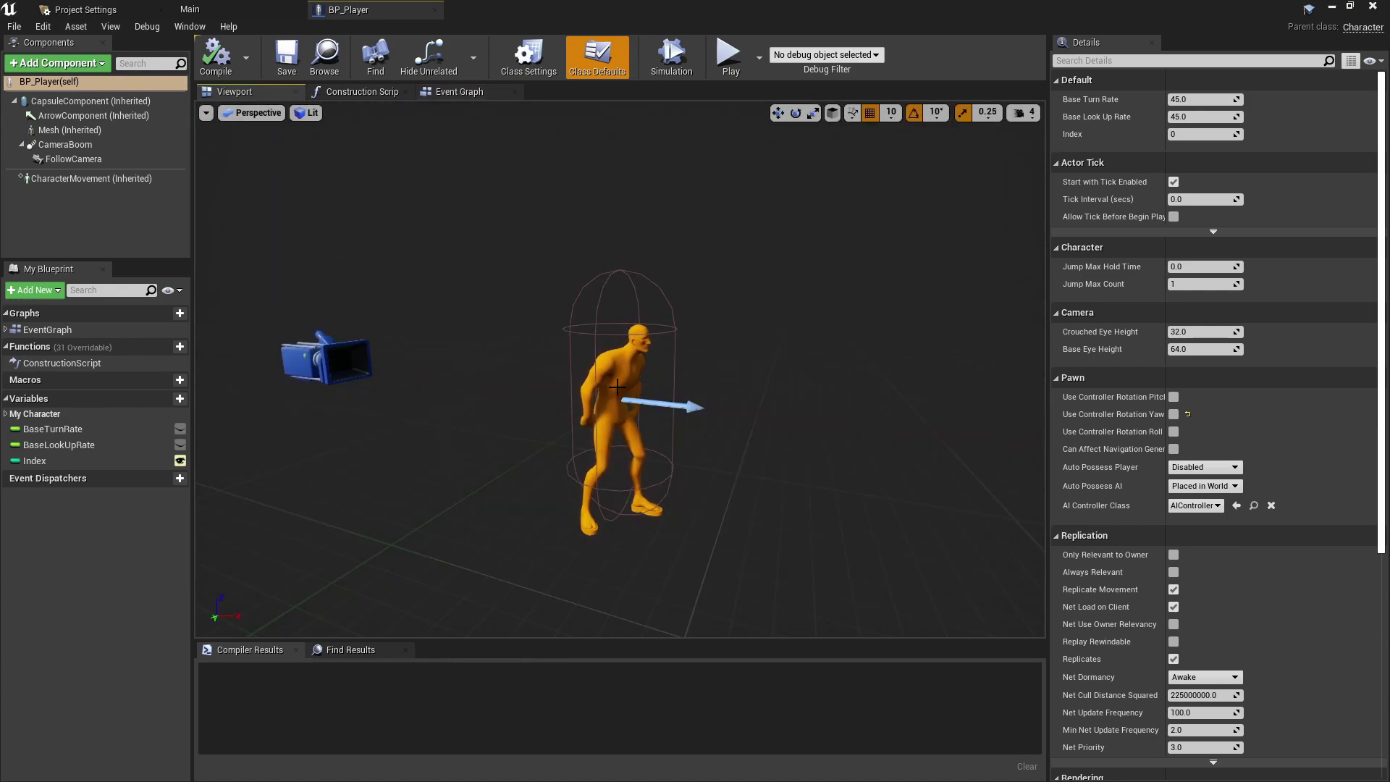
{"action": "scroll", "coordinate": [576, 373], "scroll_direction": "down", "scroll_amount": 3}
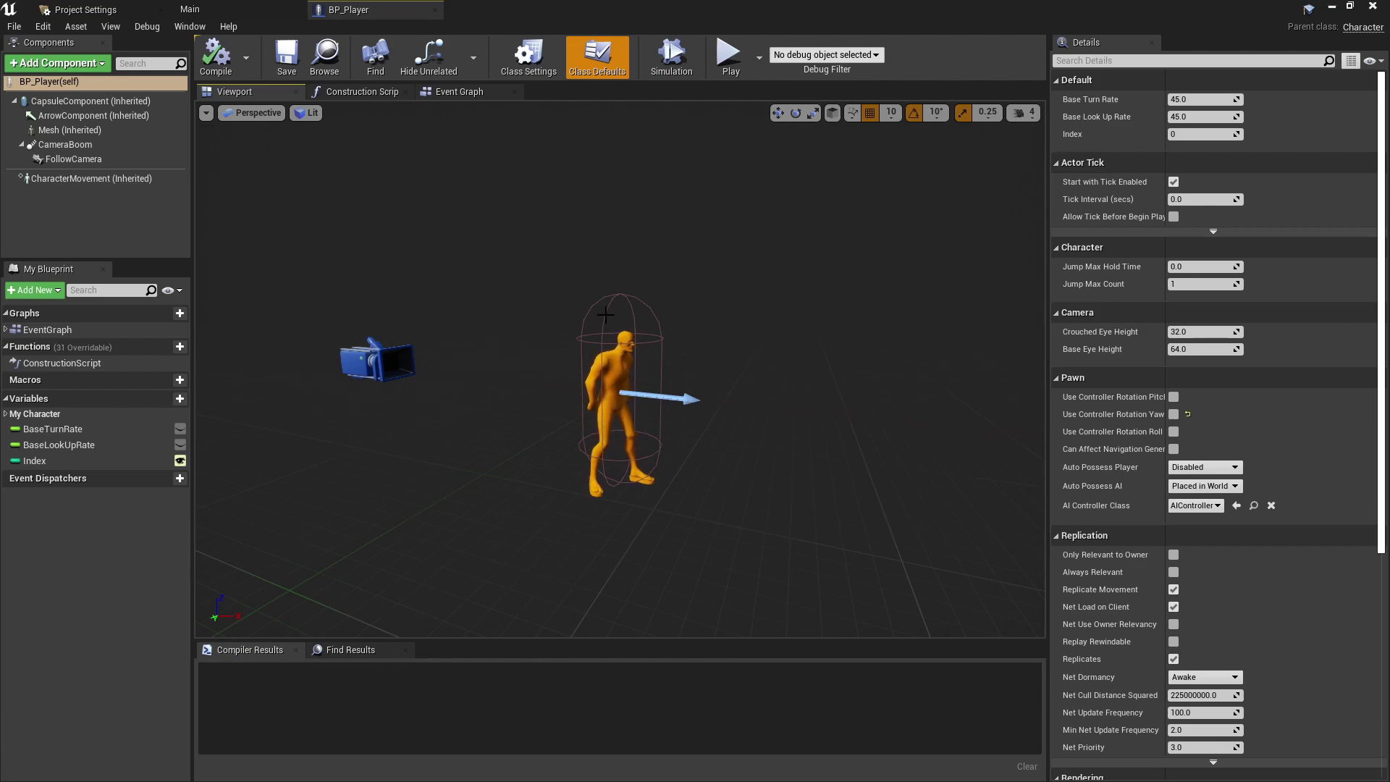
{"action": "left_click", "coordinate": [449, 91]}
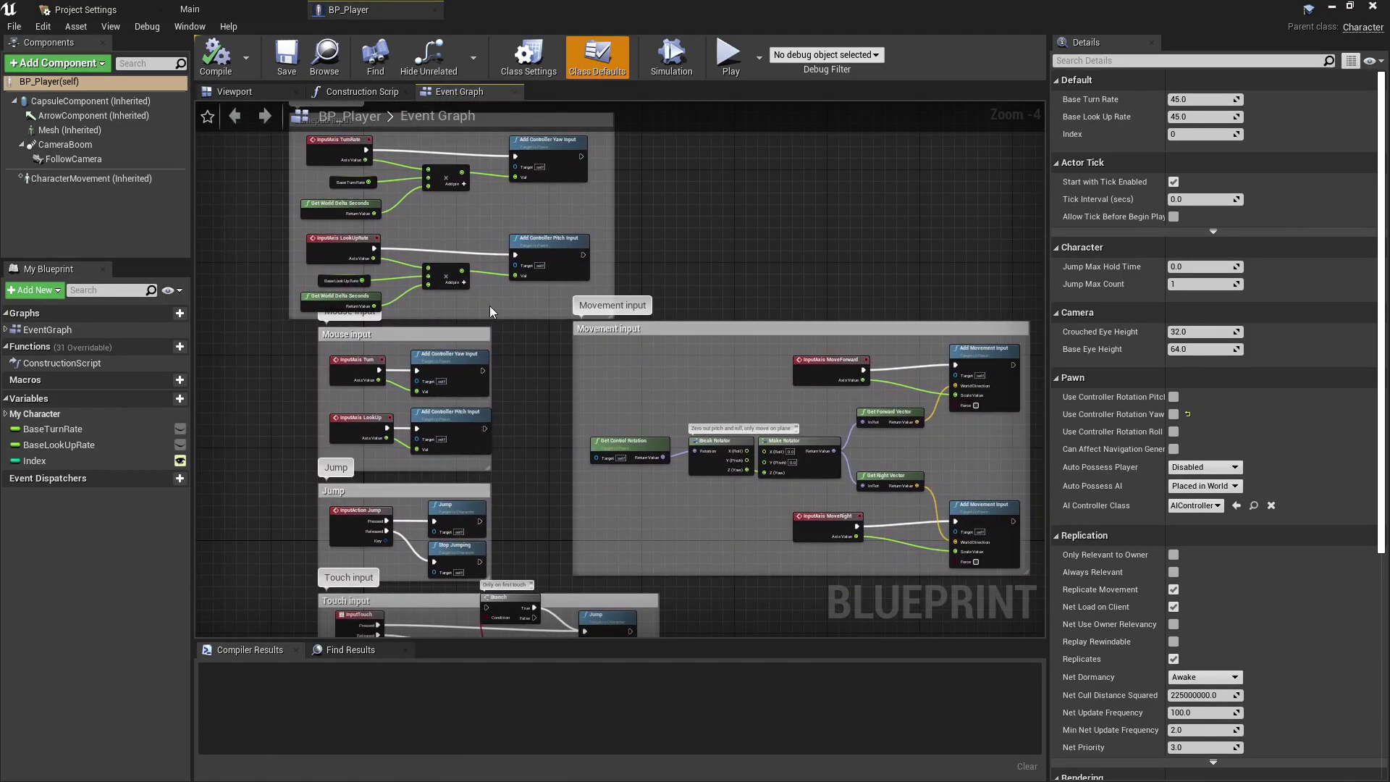
{"action": "left_click", "coordinate": [189, 9]}
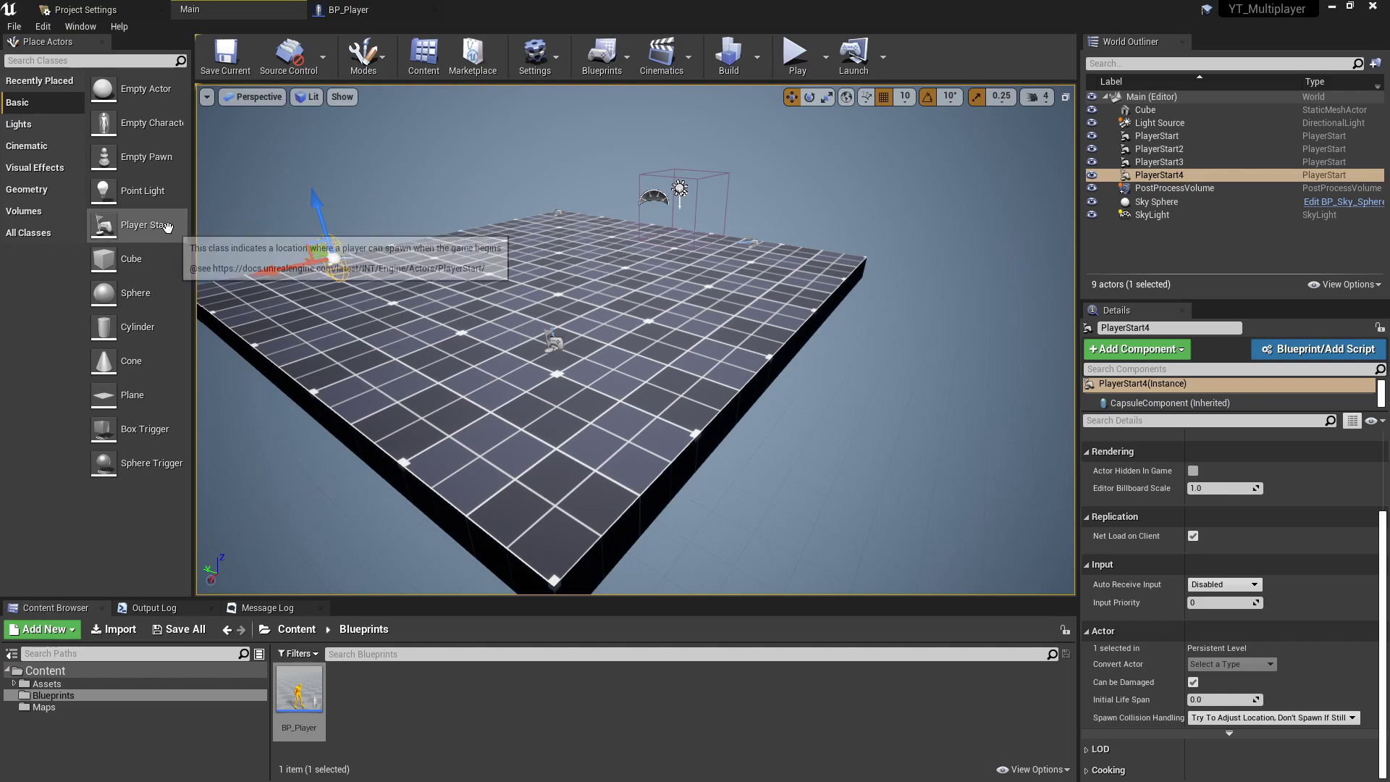
Drop another player start into the level, review Input settings, and open the Assets folder.
{"action": "left_click_drag", "start_coordinate": [142, 239], "coordinate": [174, 248]}
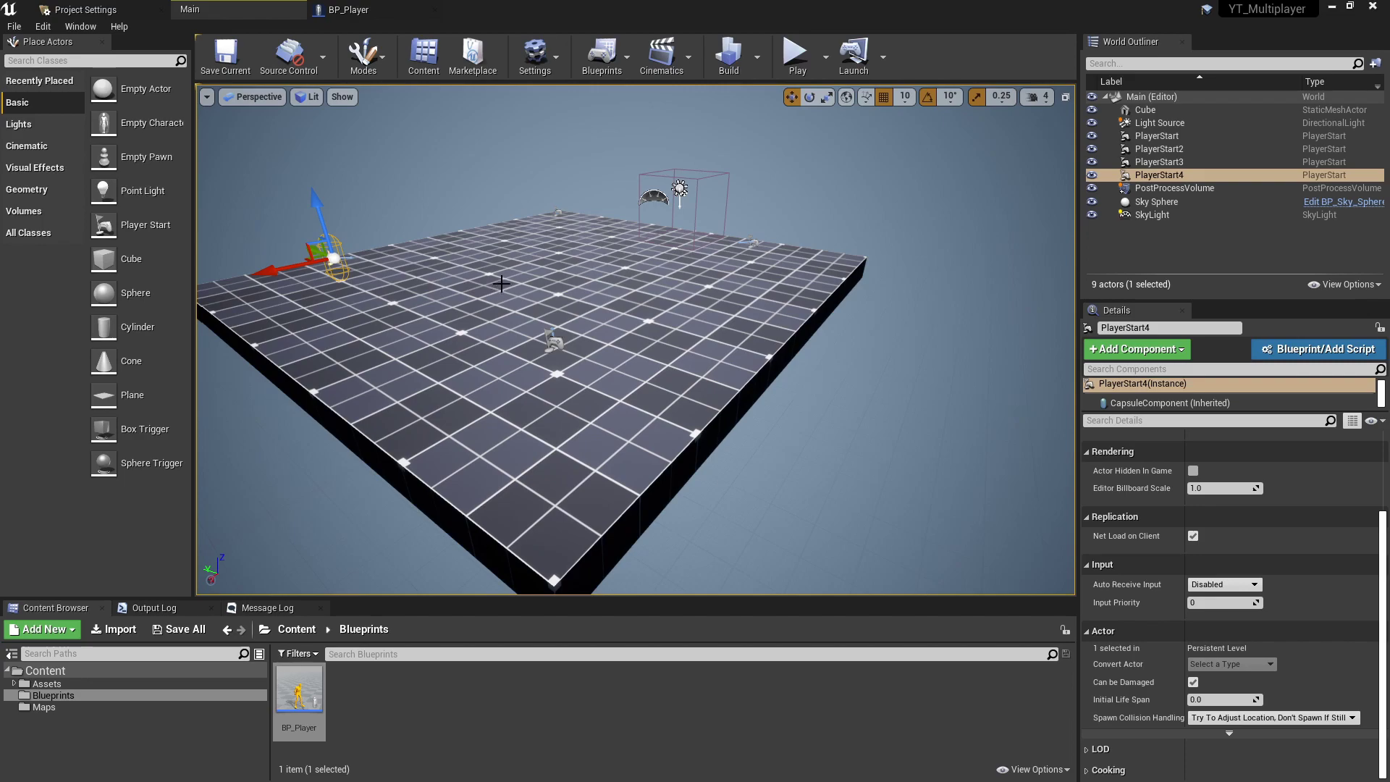
{"action": "left_click", "coordinate": [101, 10]}
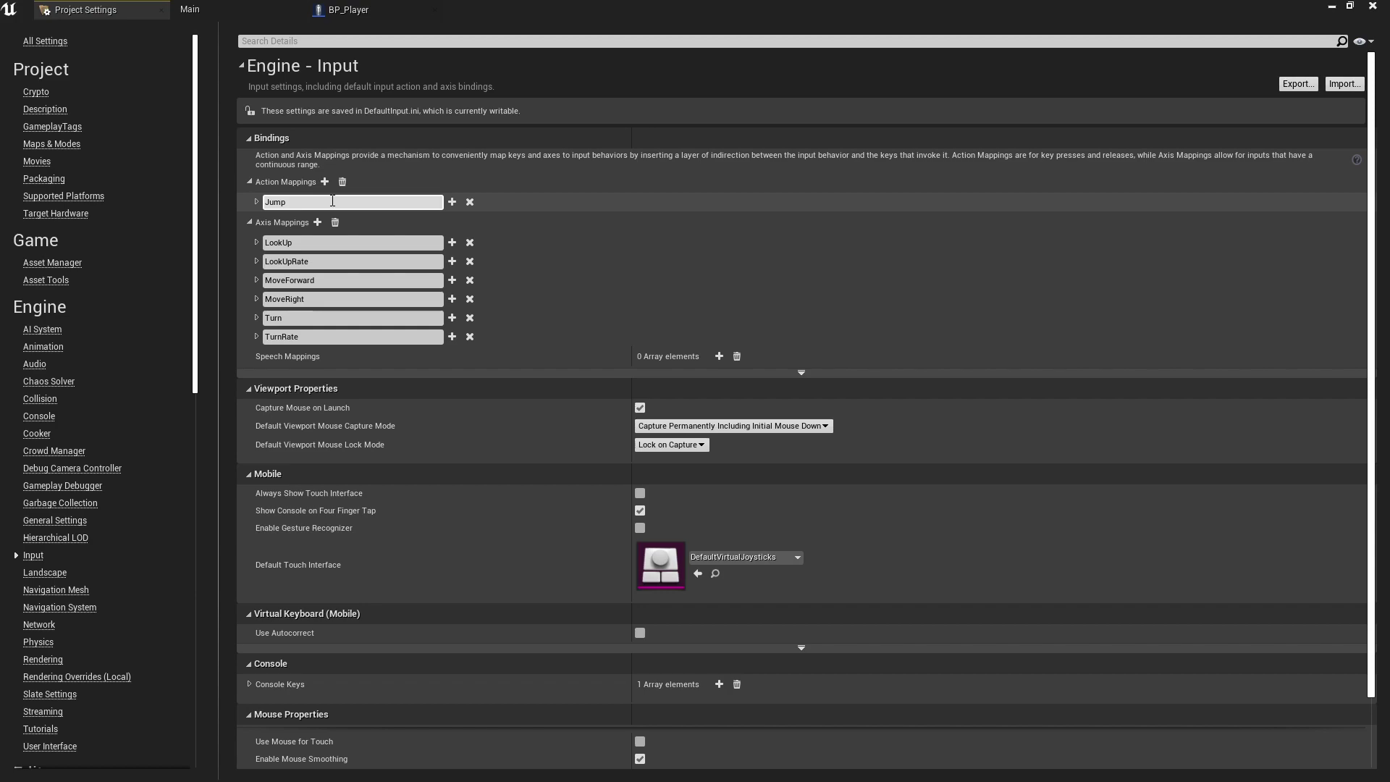
{"action": "left_click", "coordinate": [190, 8]}
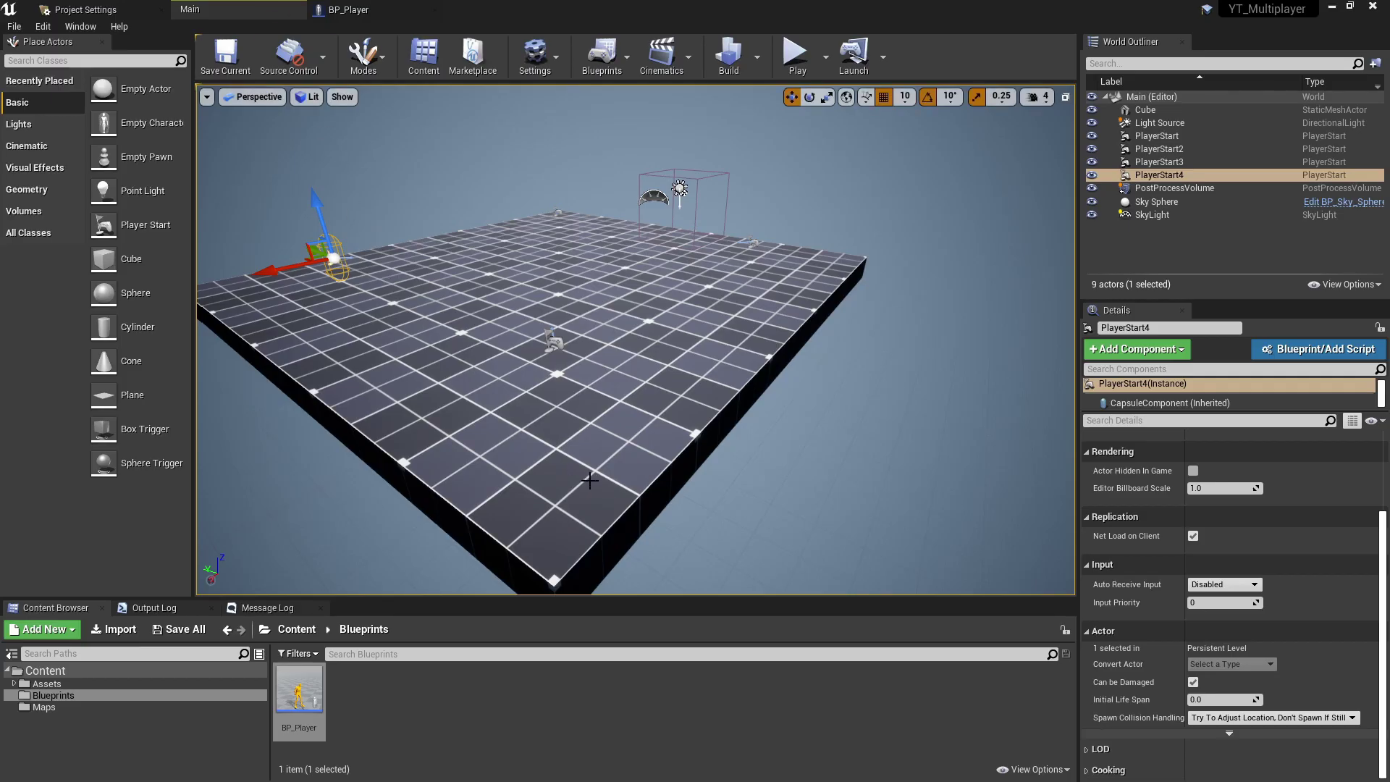
{"action": "double_click", "coordinate": [47, 683]}
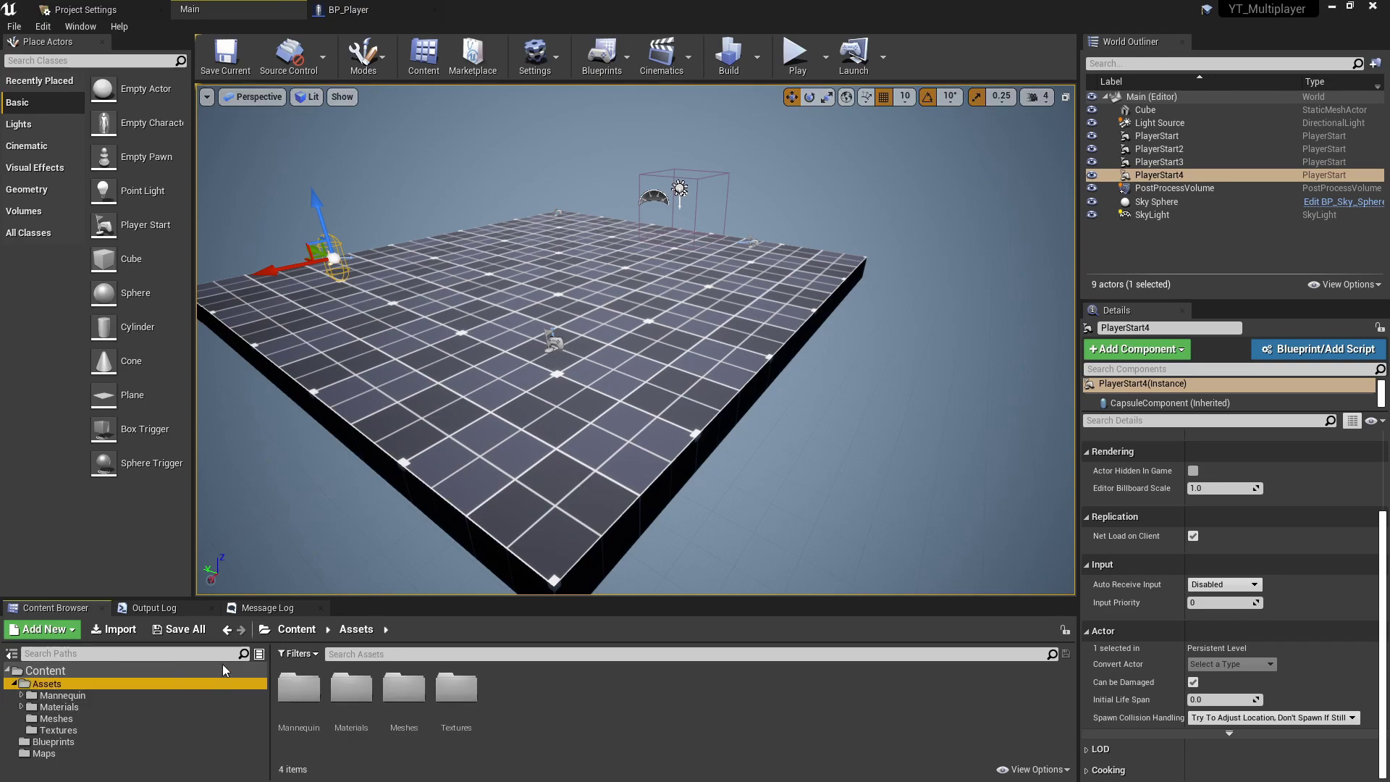
Open Materials > Base and inspect M_FlatBase's Colour, Met, Spec and Rough parameters.
{"action": "left_click", "coordinate": [145, 705]}
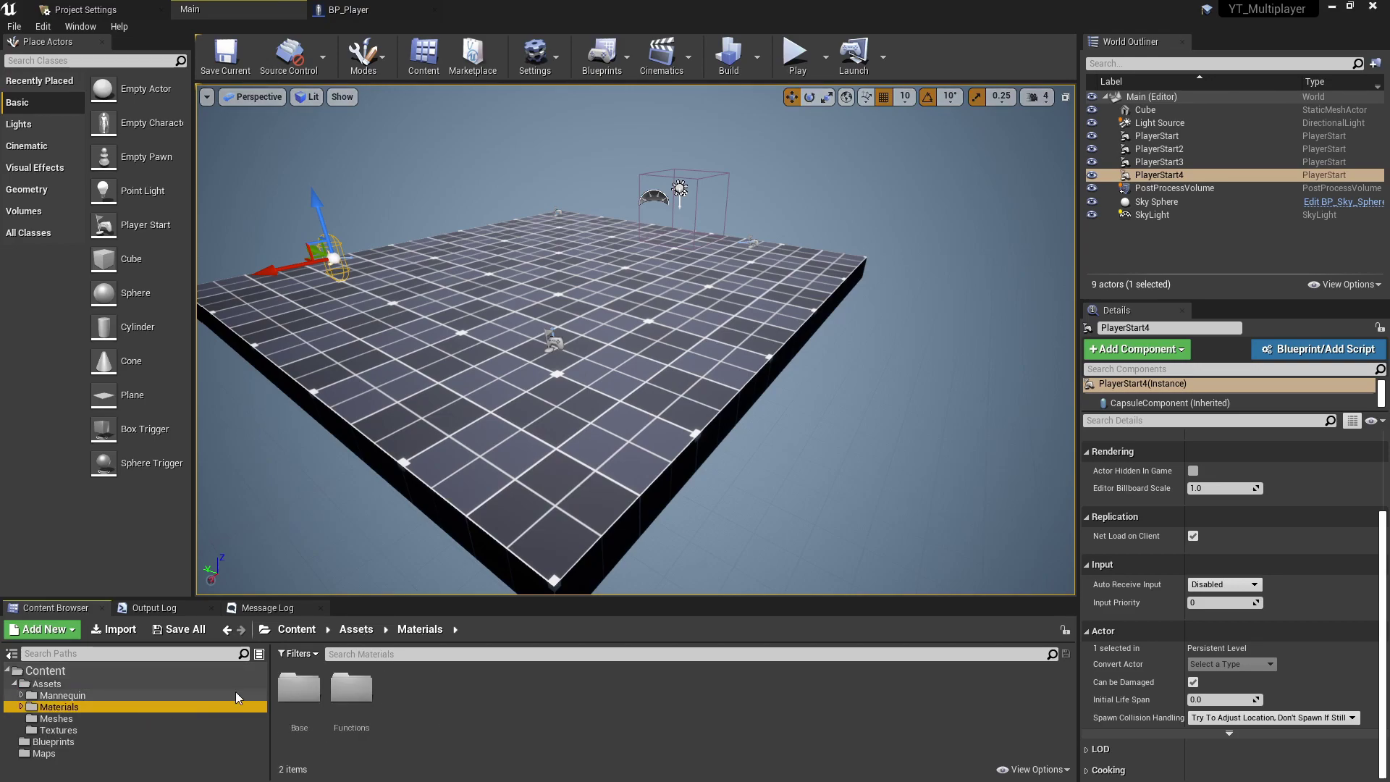
{"action": "double_click", "coordinate": [299, 688]}
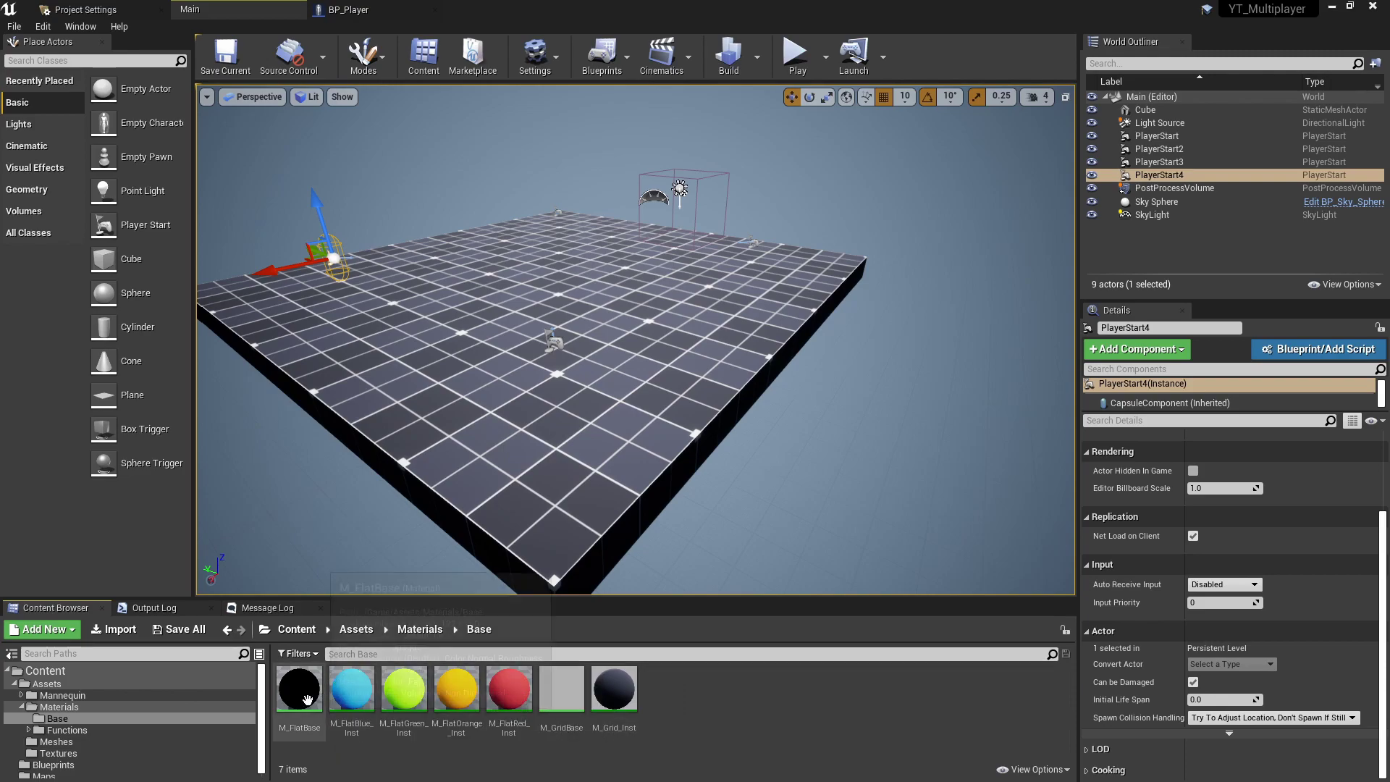
{"action": "double_click", "coordinate": [307, 699]}
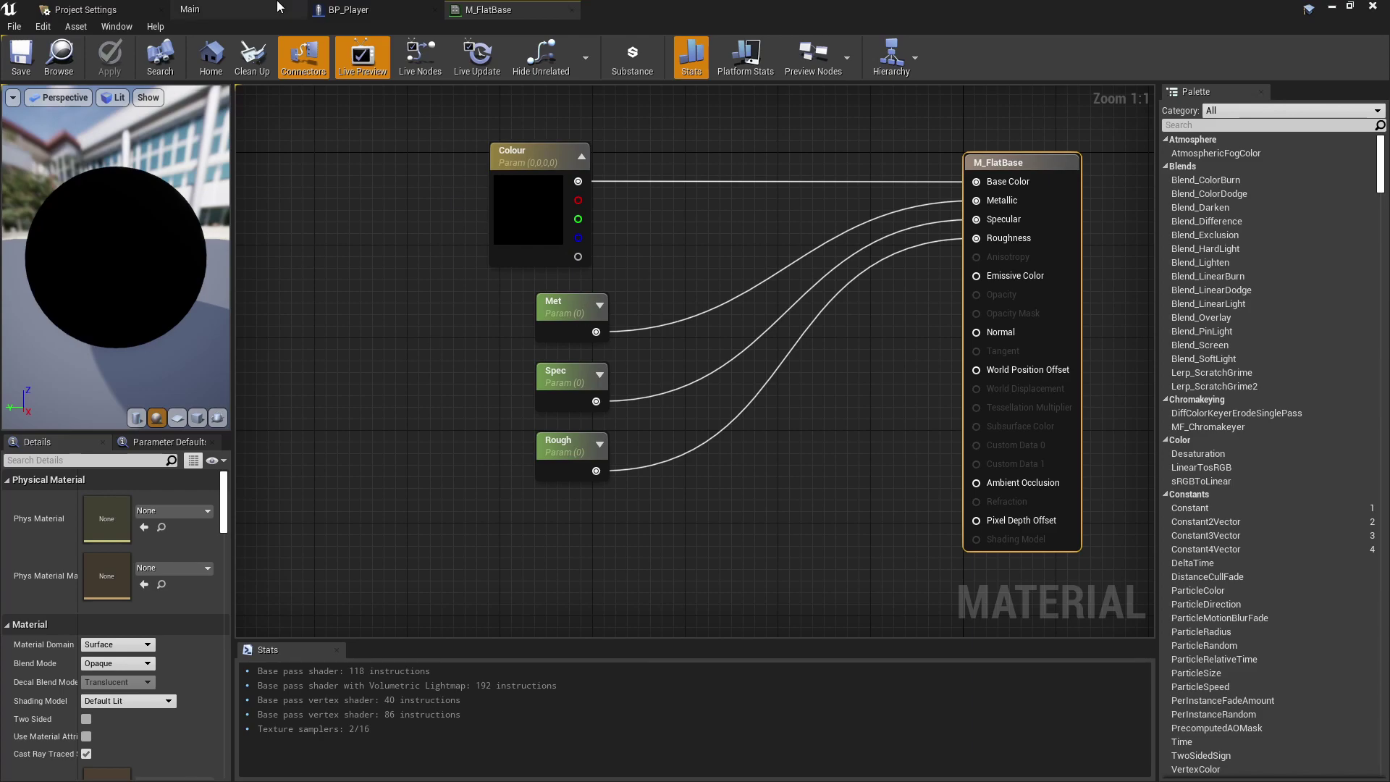
{"action": "left_click", "coordinate": [217, 9]}
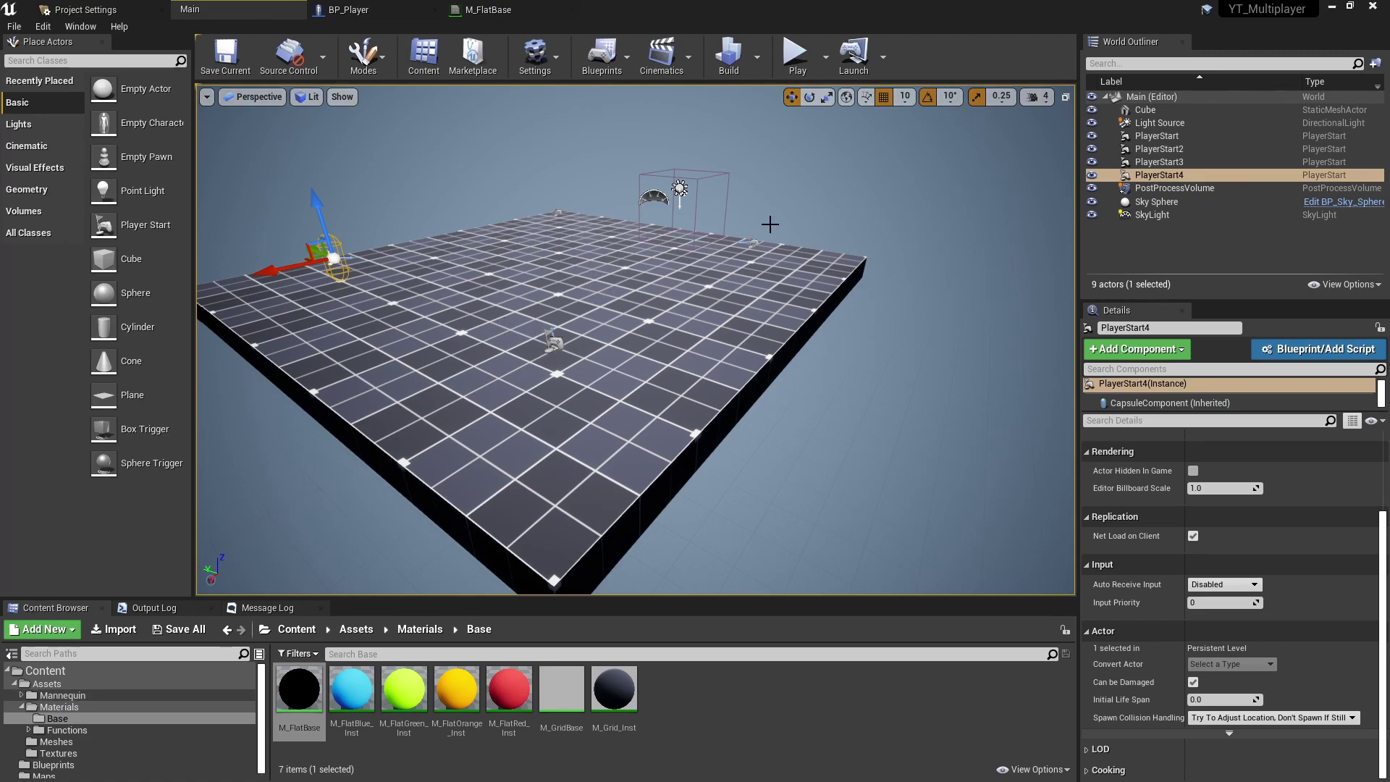
Select each player start in the level to read its Player Start Tag (0, 1, 3).
{"action": "left_click", "coordinate": [14, 683]}
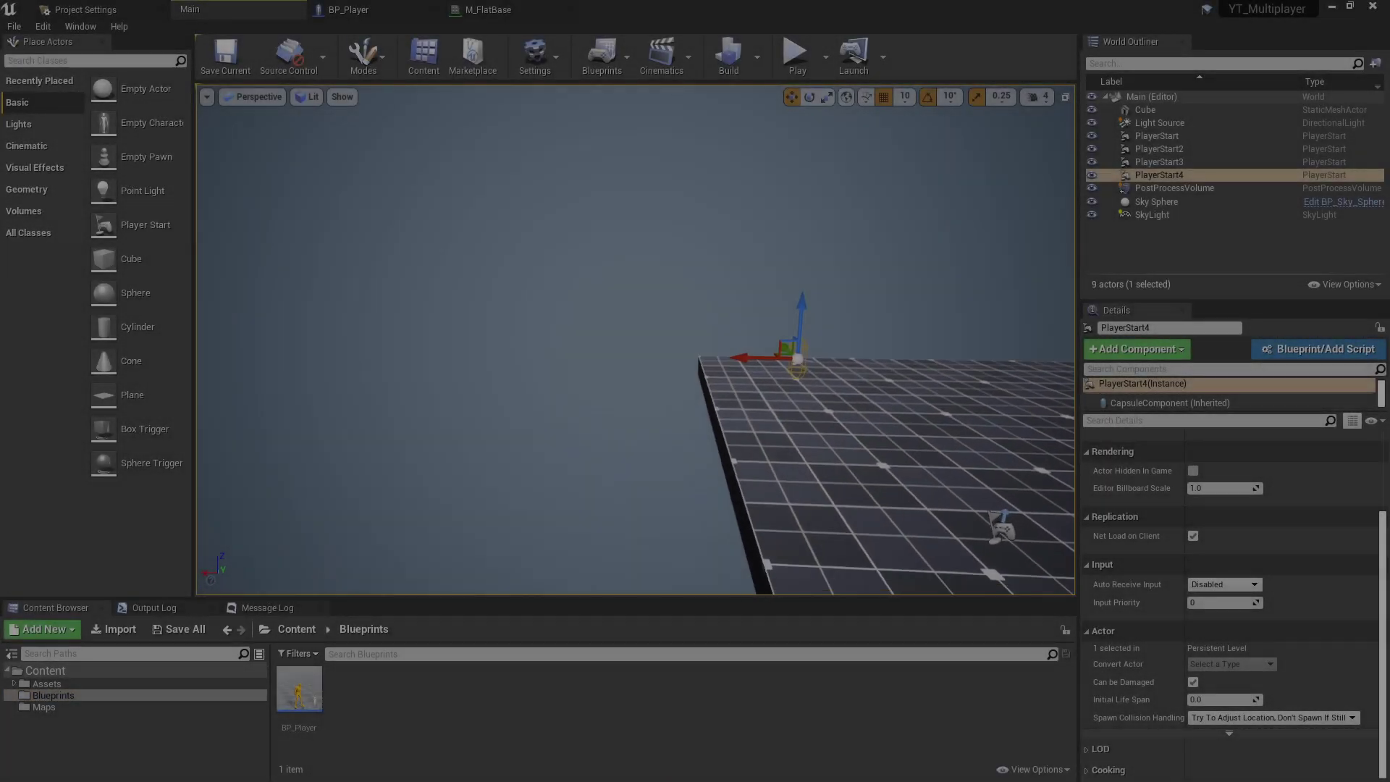
{"action": "right_click_drag", "start_coordinate": [1020, 333], "coordinate": [1020, 333]}
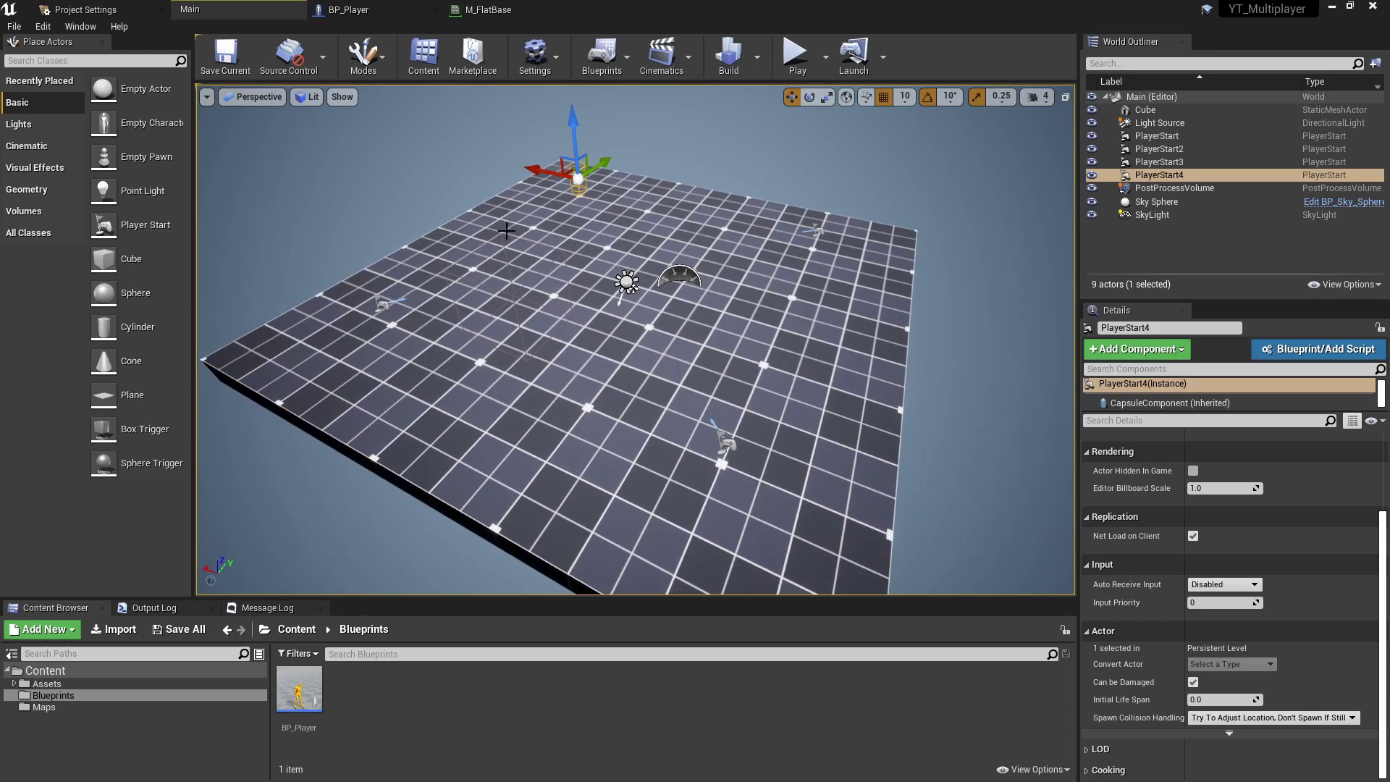
{"action": "left_click", "coordinate": [384, 304]}
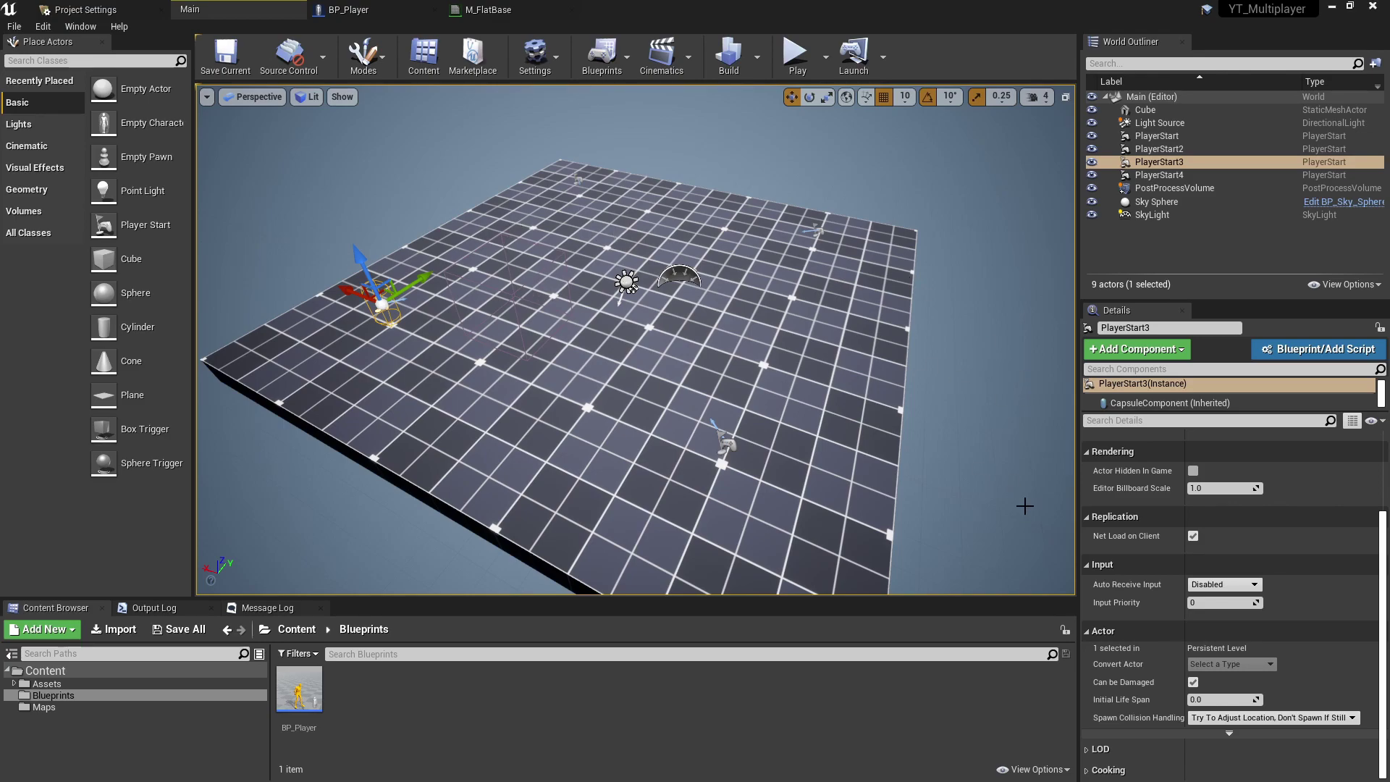
{"action": "scroll", "coordinate": [1252, 546], "scroll_direction": "up", "scroll_amount": 2}
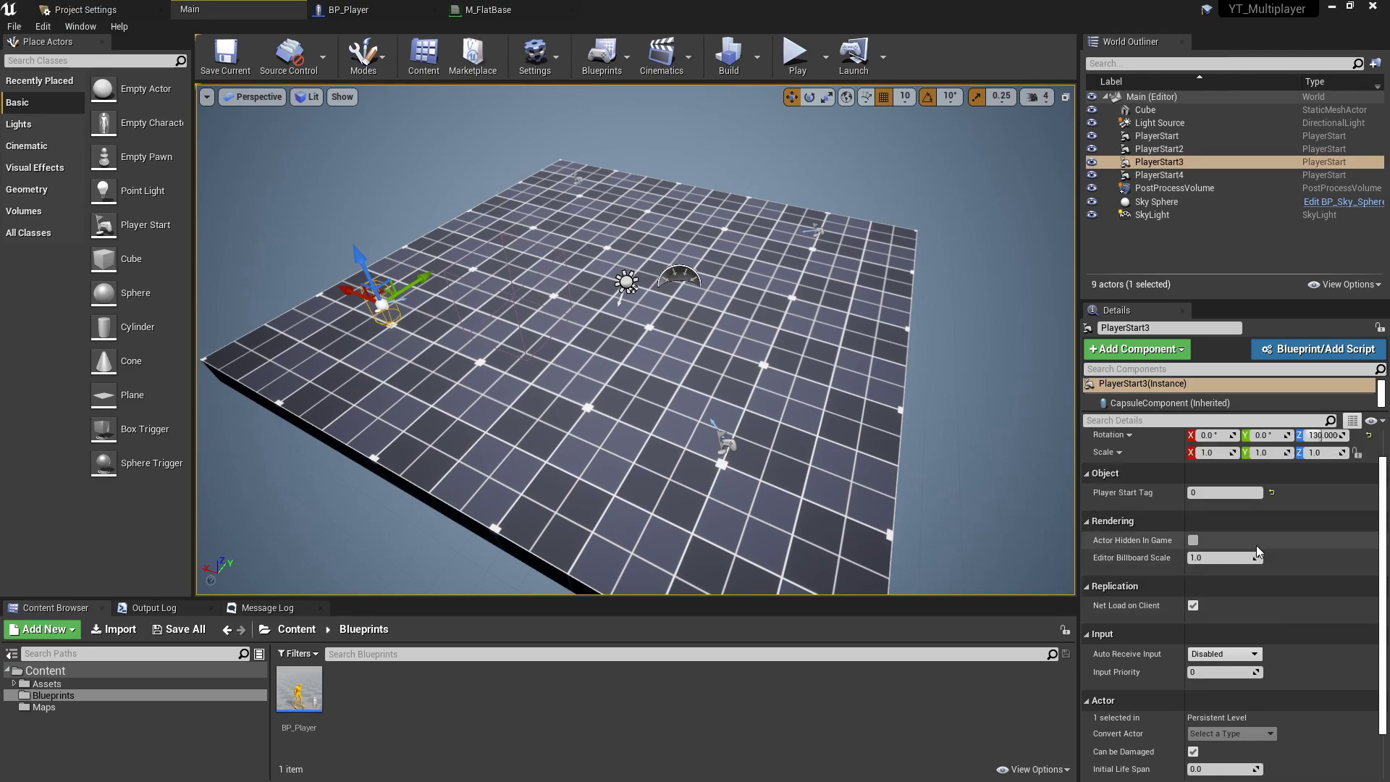
{"action": "scroll", "coordinate": [1253, 545], "scroll_direction": "up", "scroll_amount": 1}
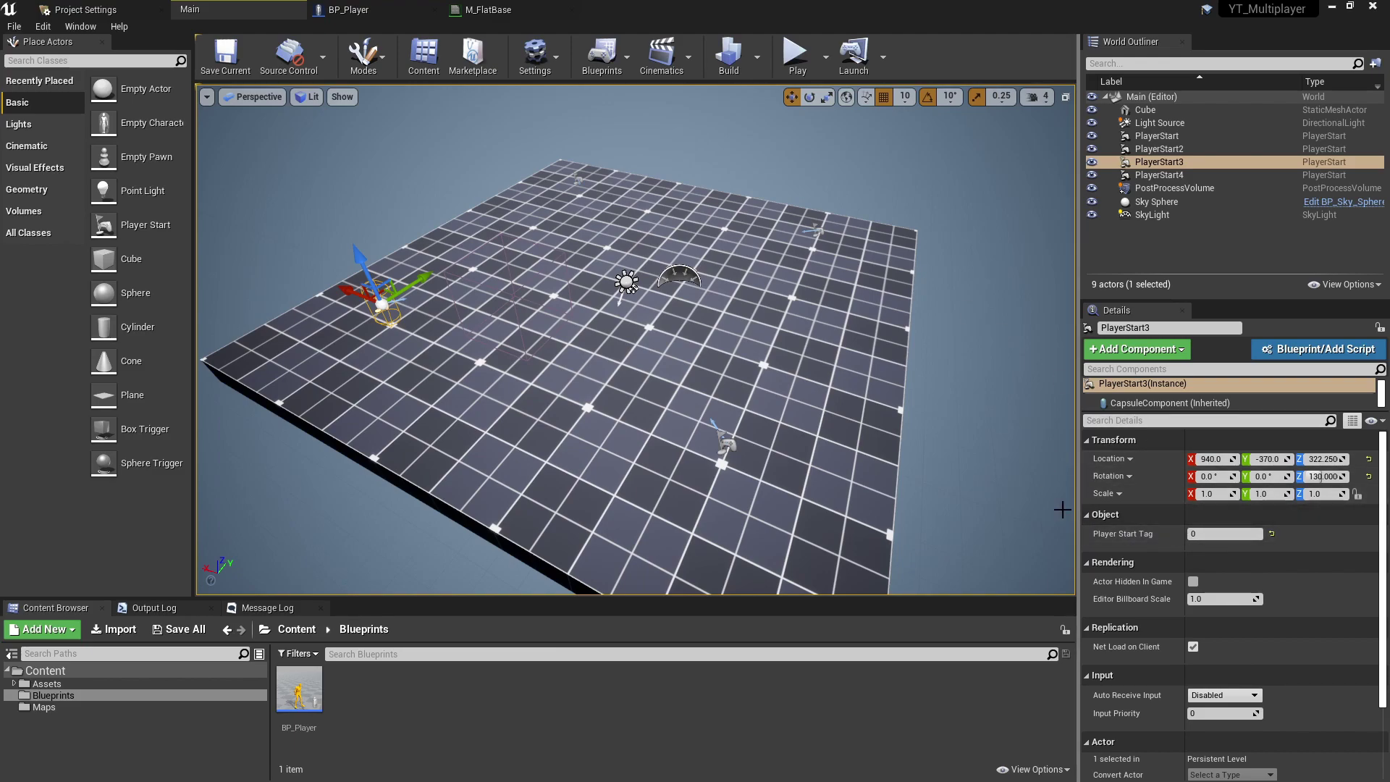
{"action": "left_click", "coordinate": [578, 178]}
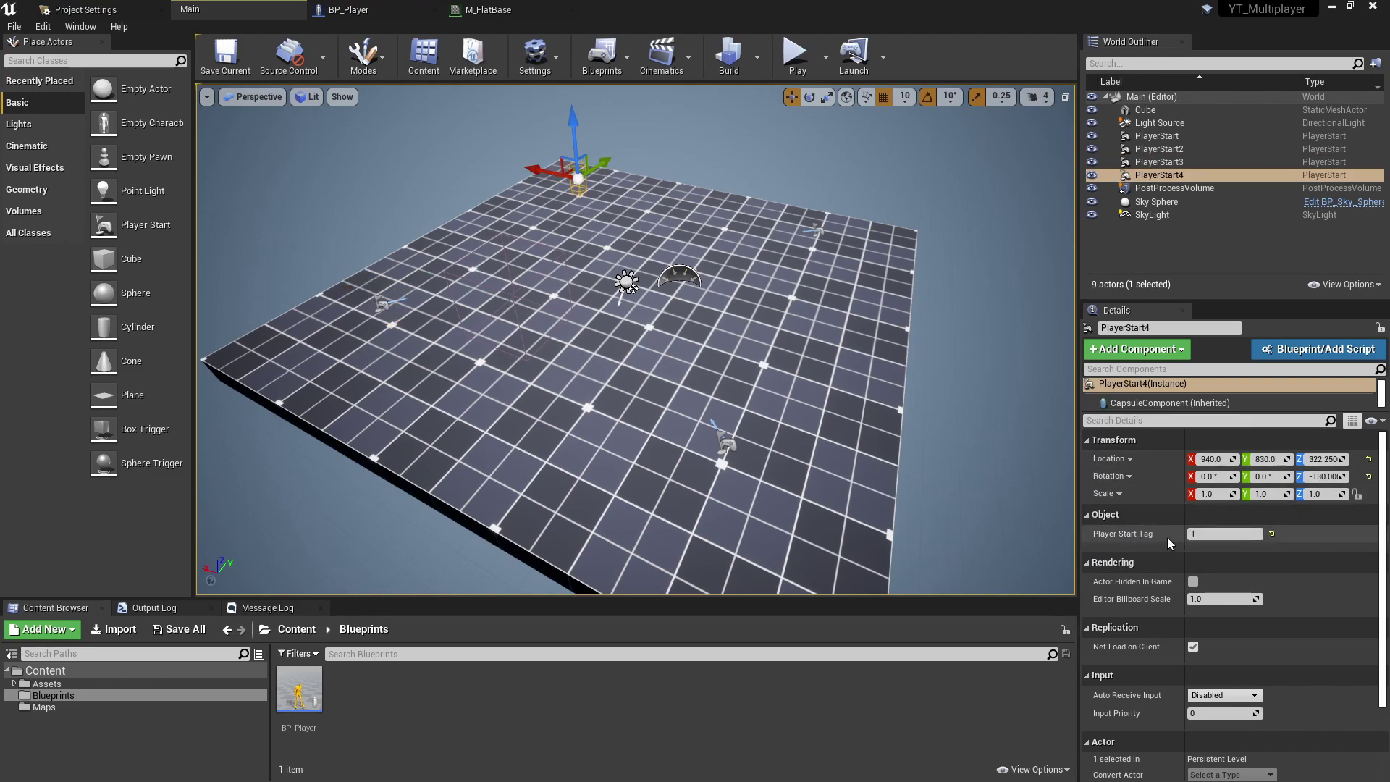
{"action": "left_click", "coordinate": [812, 224]}
{"action": "left_click", "coordinate": [729, 439]}
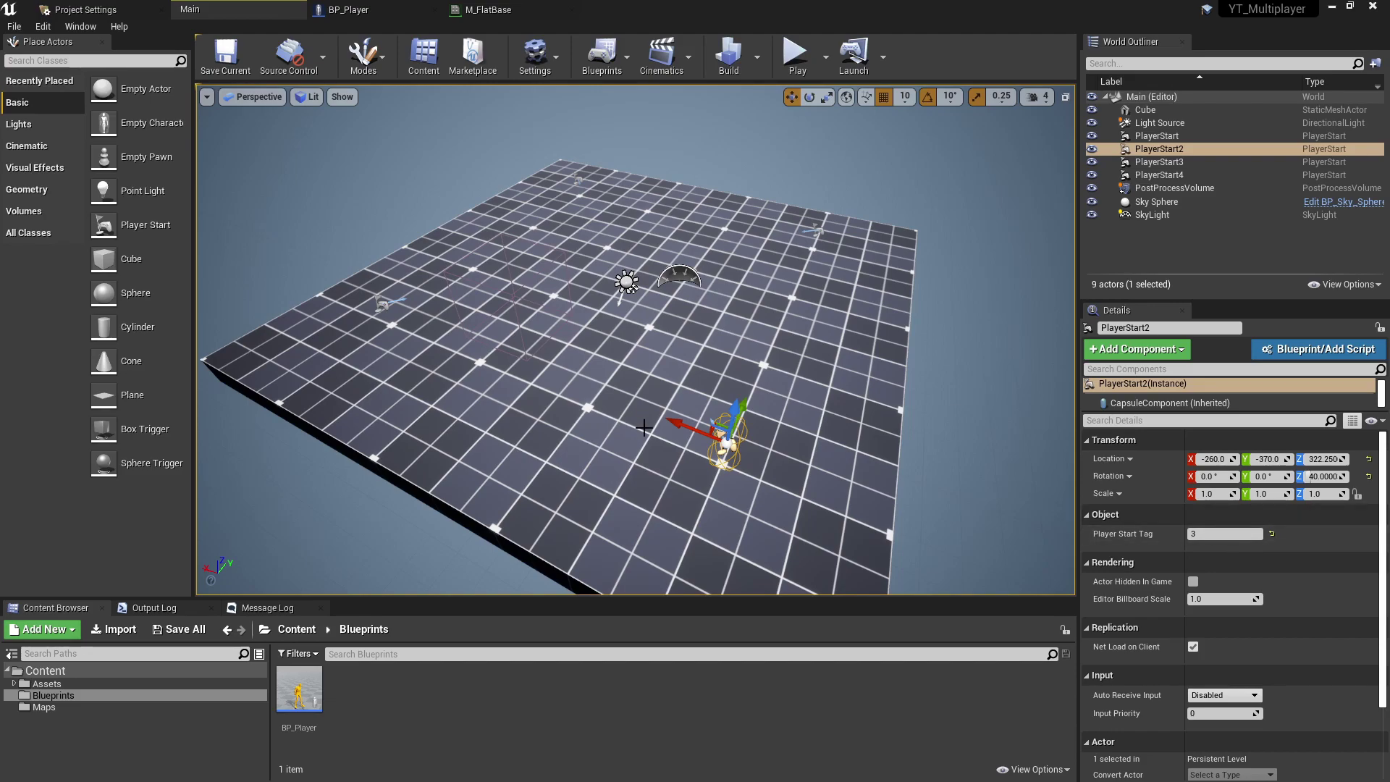
{"action": "scroll", "coordinate": [1223, 608], "scroll_direction": "down", "scroll_amount": 3}
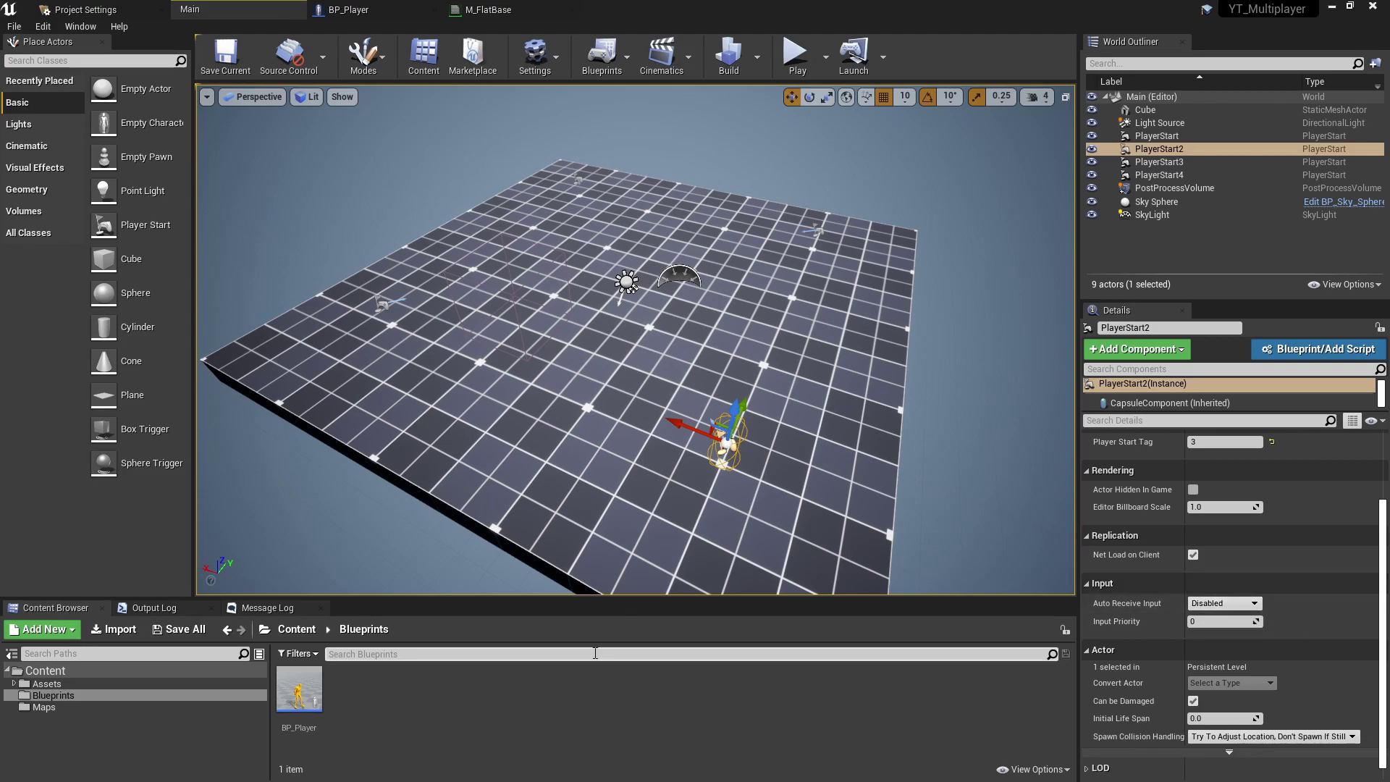
Close the BP_Player and M_FlatBase tabs with Close Tabs to the Right on the Main tab.
{"action": "left_click_drag", "start_coordinate": [594, 550], "coordinate": [590, 528]}
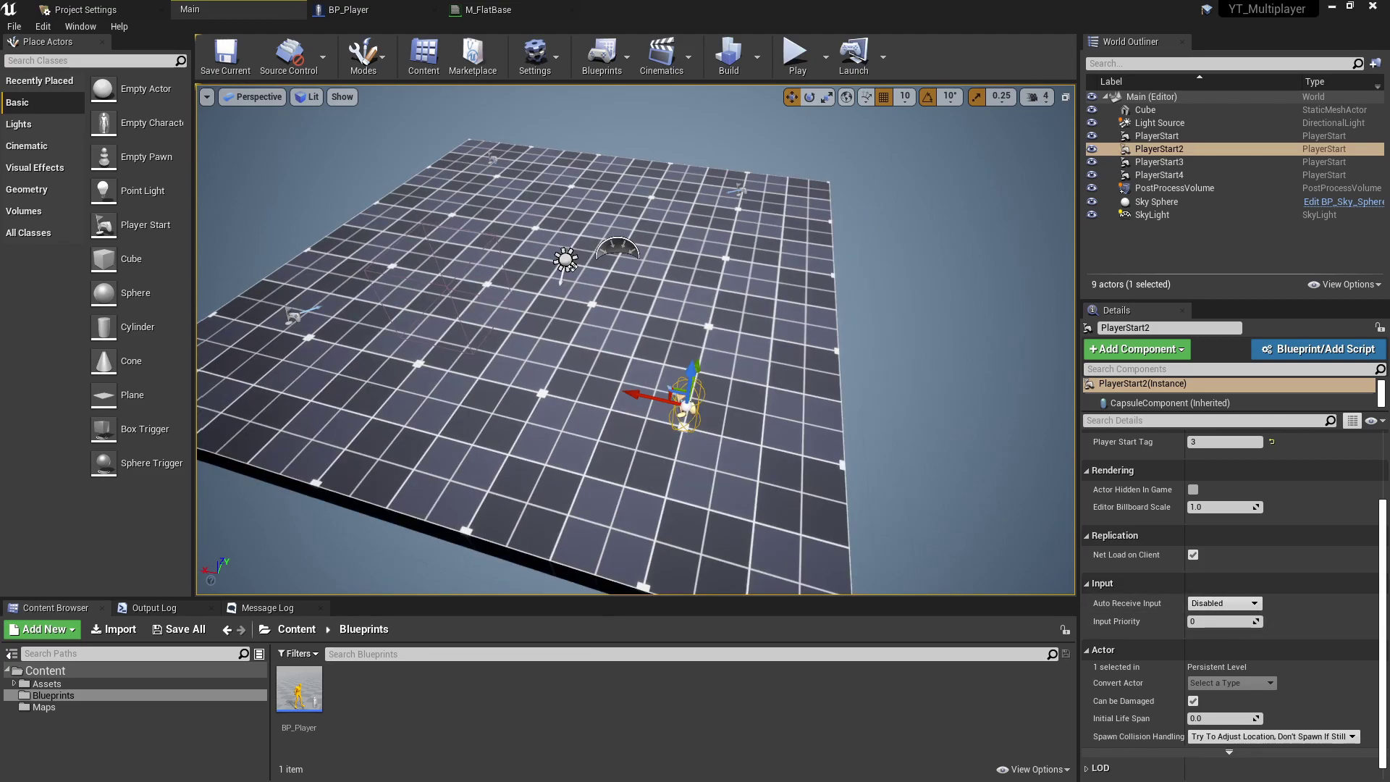
{"action": "right_click", "coordinate": [276, 7]}
{"action": "left_click", "coordinate": [330, 56]}
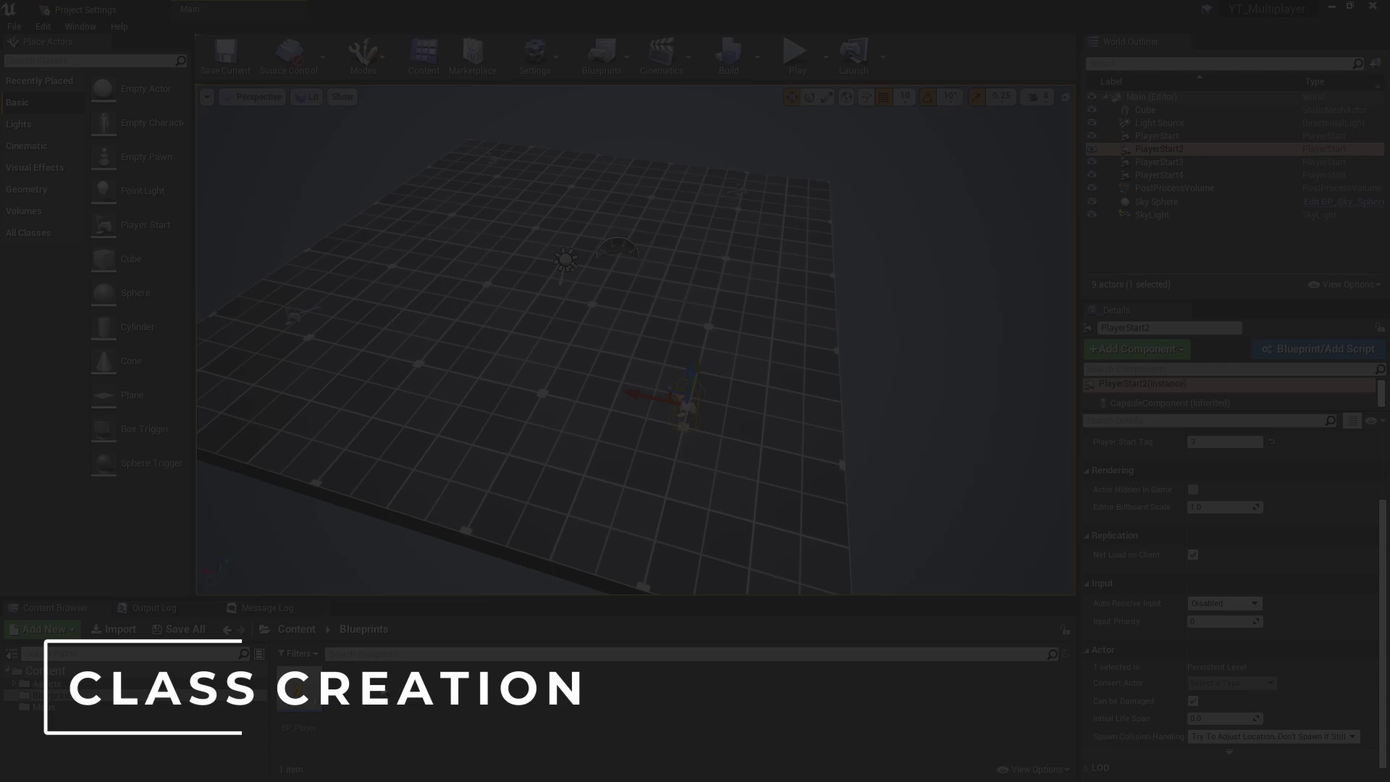
Create a Game Mode Base blueprint class named BP_GameMode in the Blueprints folder.
{"action": "right_click", "coordinate": [380, 683]}
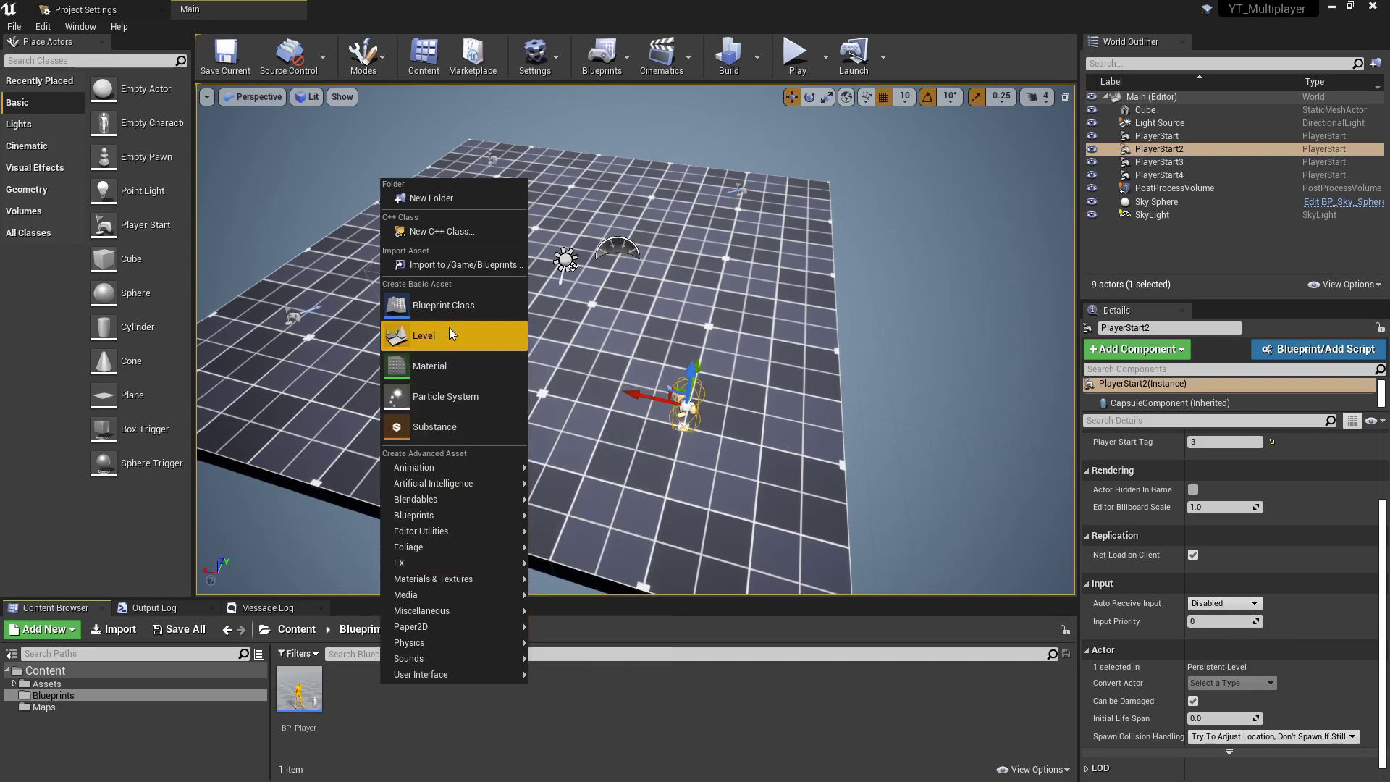
{"action": "left_click", "coordinate": [461, 302]}
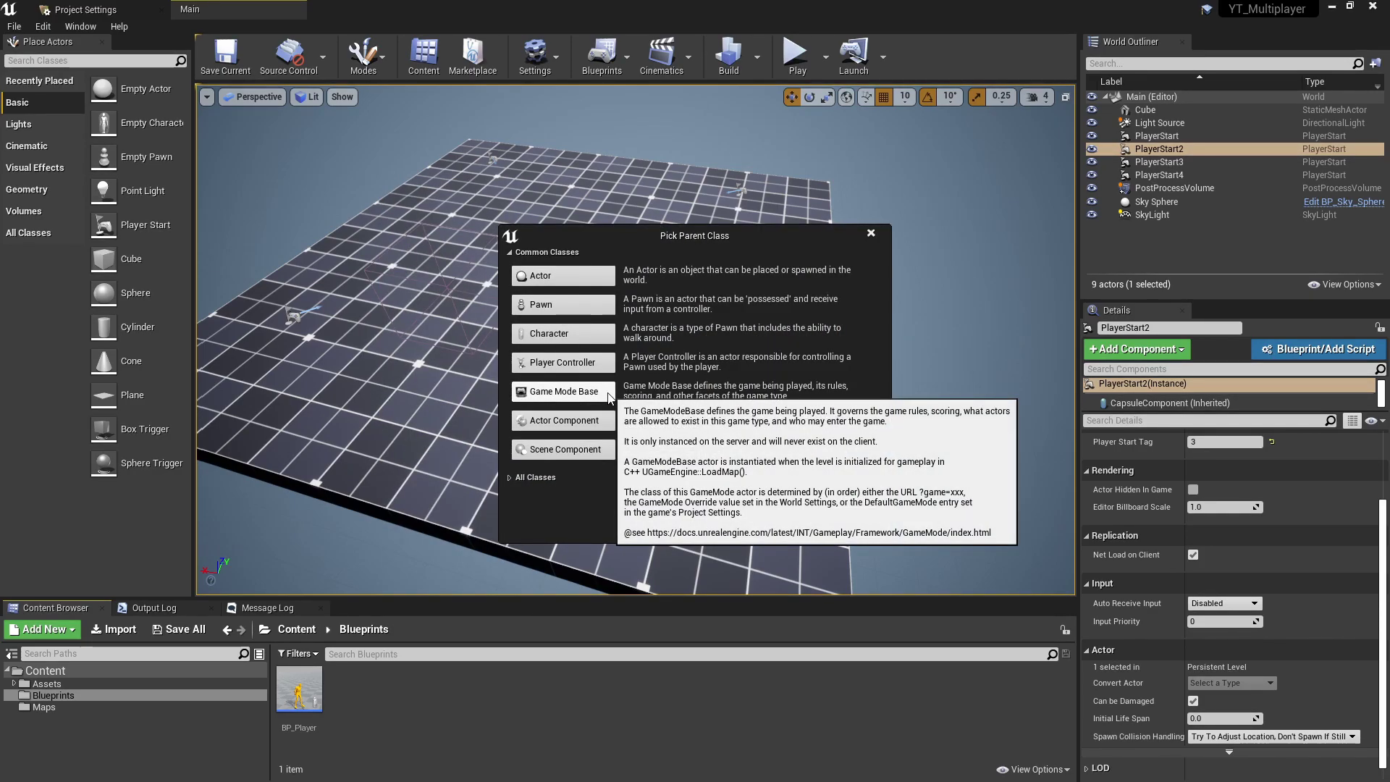
{"action": "left_click", "coordinate": [608, 397]}
{"action": "type", "text": "BP_GameMode"}
{"action": "left_click", "coordinate": [441, 698]}
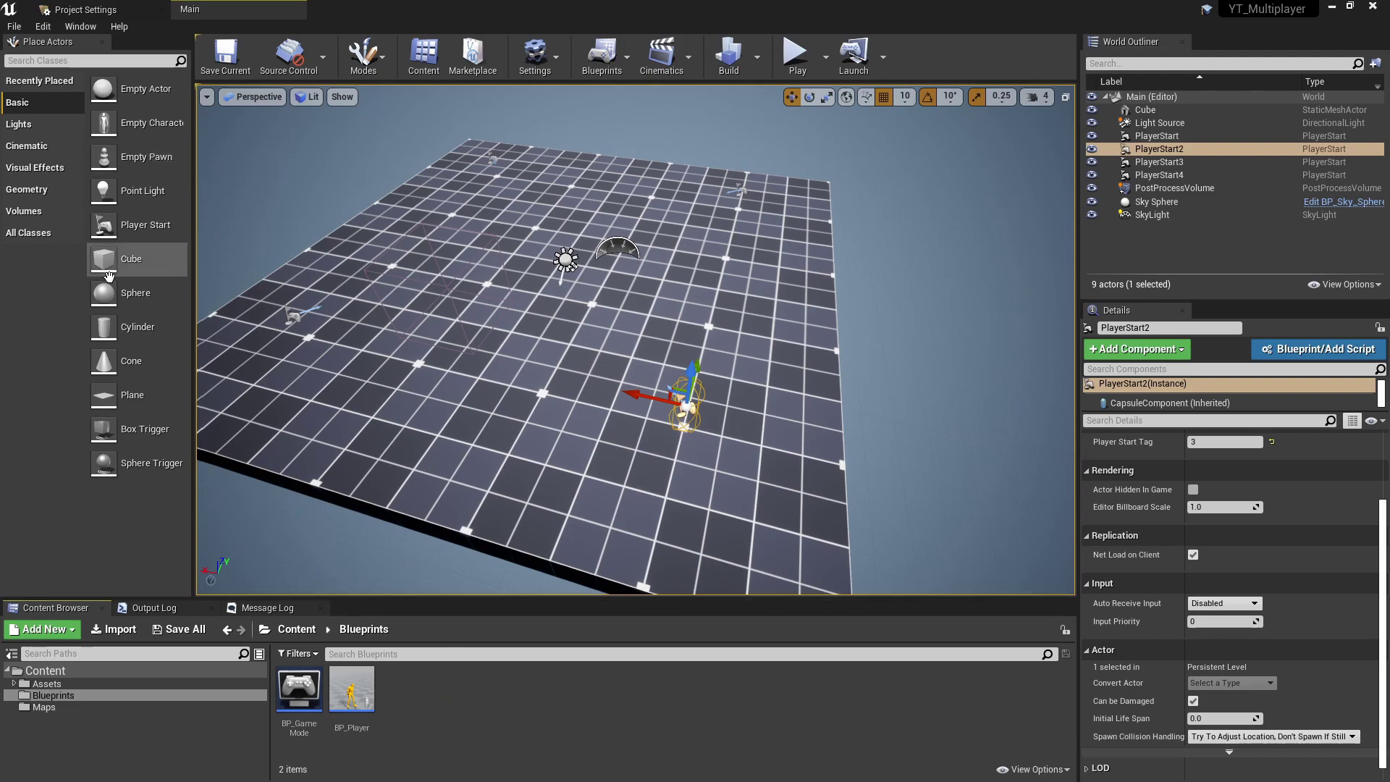
In Project Settings > Maps & Modes, set Default GameMode to BP_GameMode.
{"action": "left_click", "coordinate": [101, 10]}
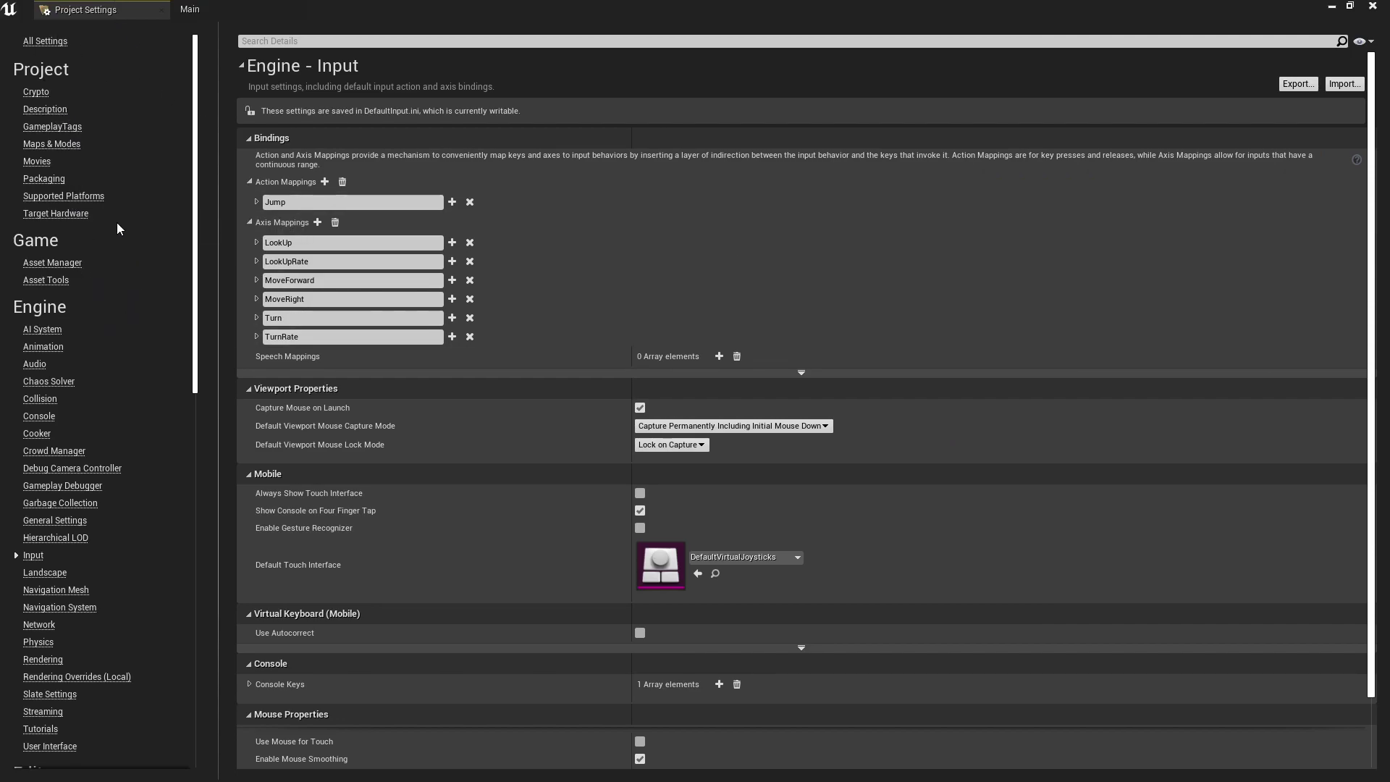
{"action": "left_click", "coordinate": [76, 145]}
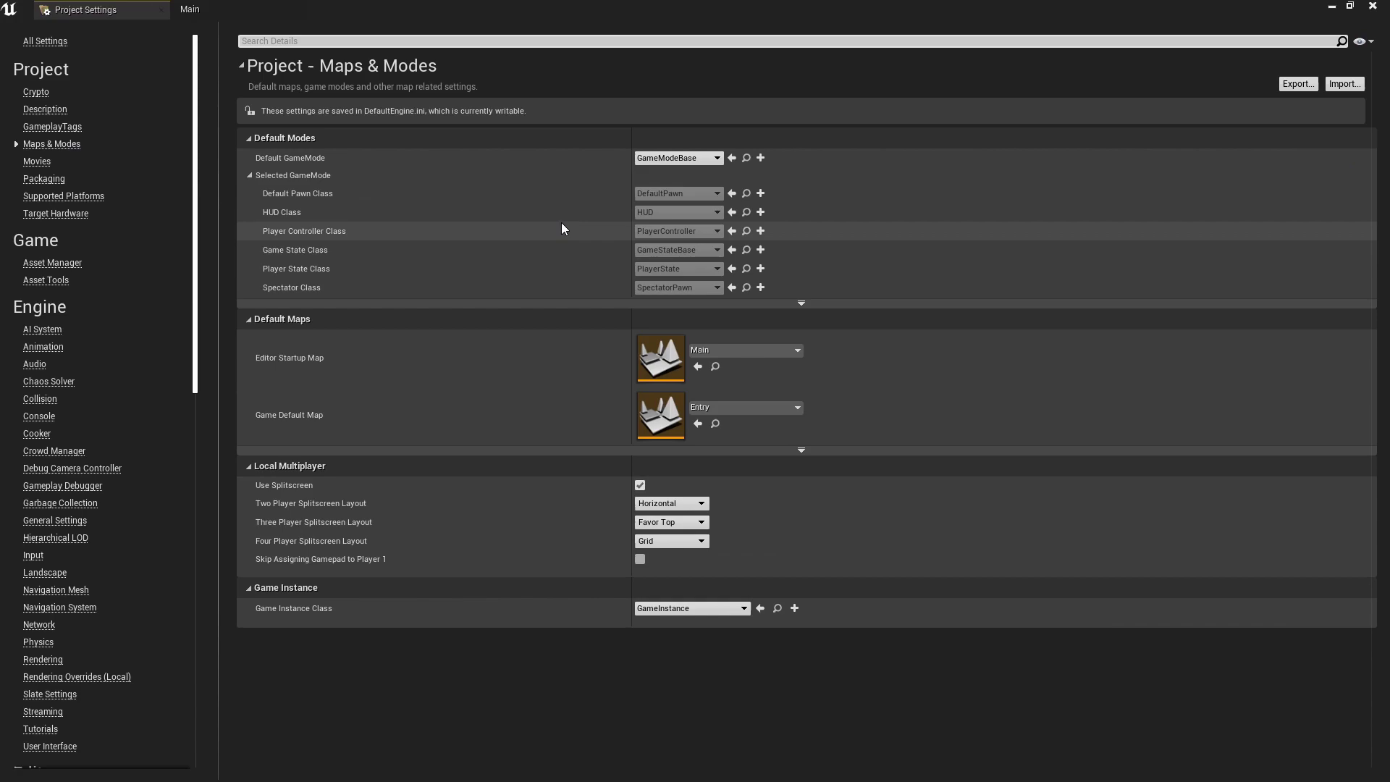
{"action": "left_click", "coordinate": [715, 158]}
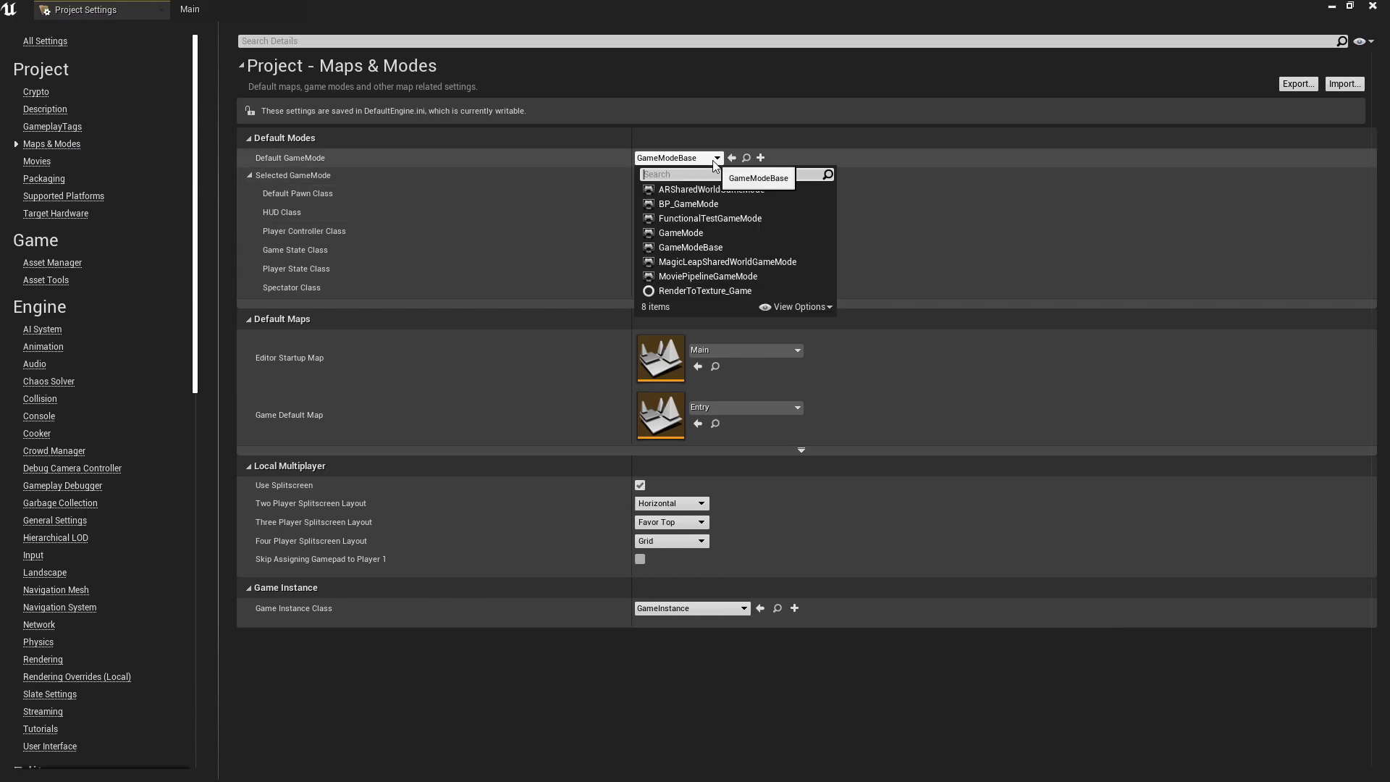
{"action": "left_click", "coordinate": [688, 205]}
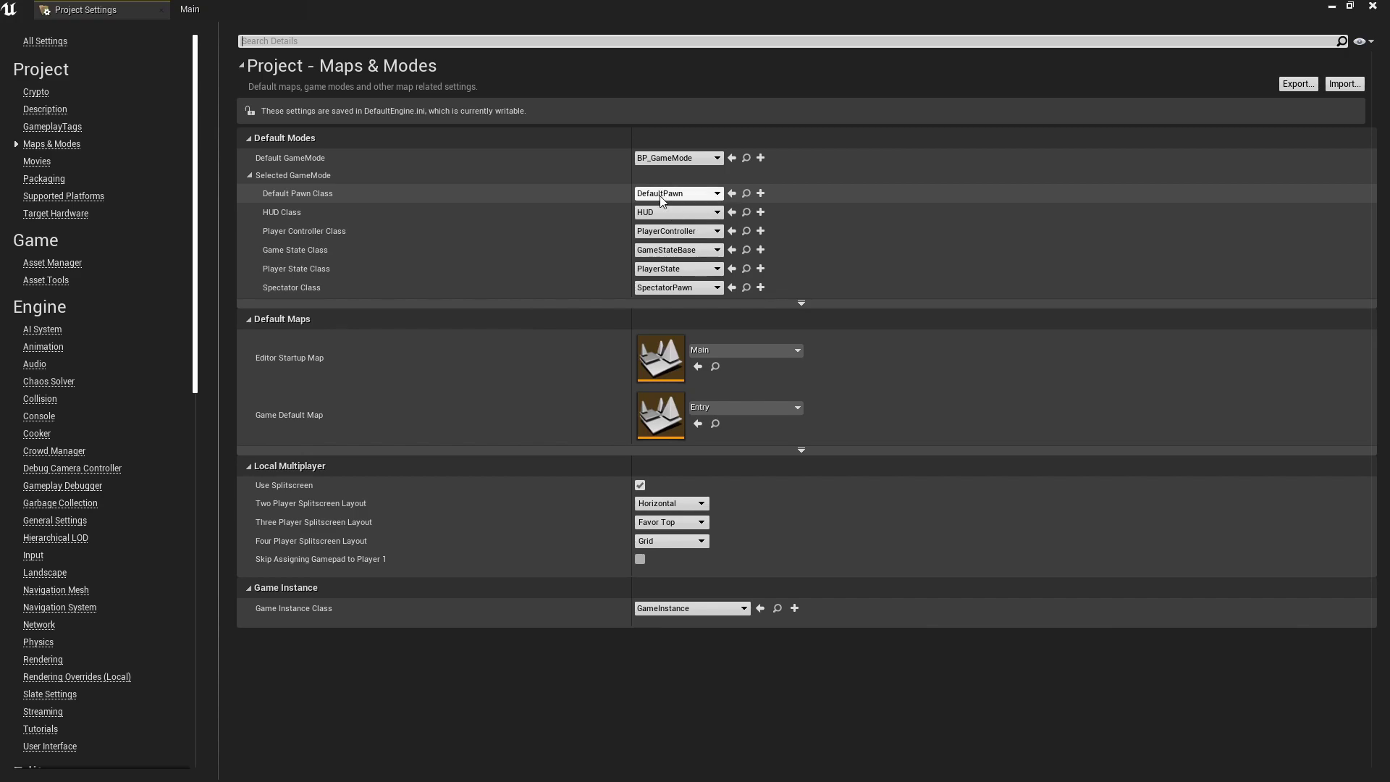
{"action": "left_click", "coordinate": [190, 9]}
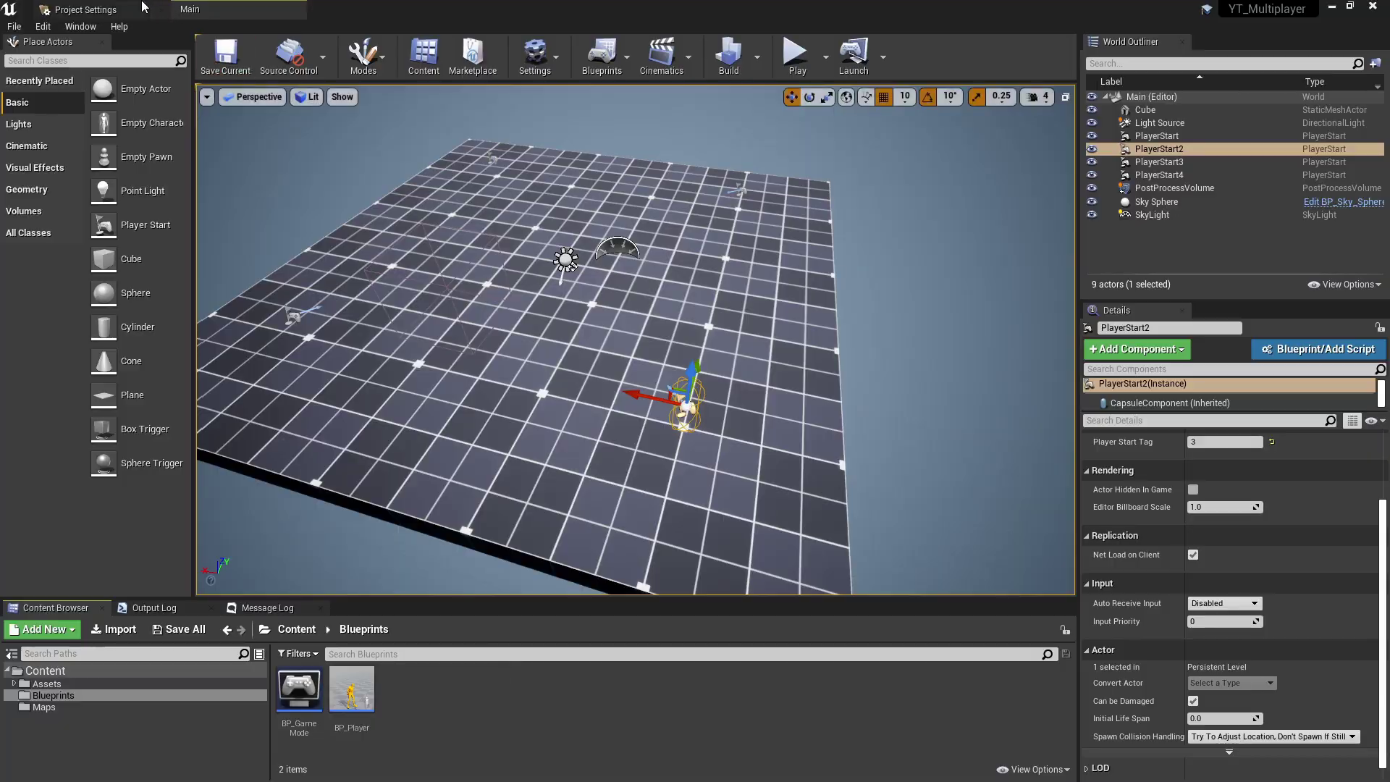
Create a Pawn blueprint class named BP_InputReceiver in the Blueprints folder.
{"action": "left_click", "coordinate": [119, 9]}
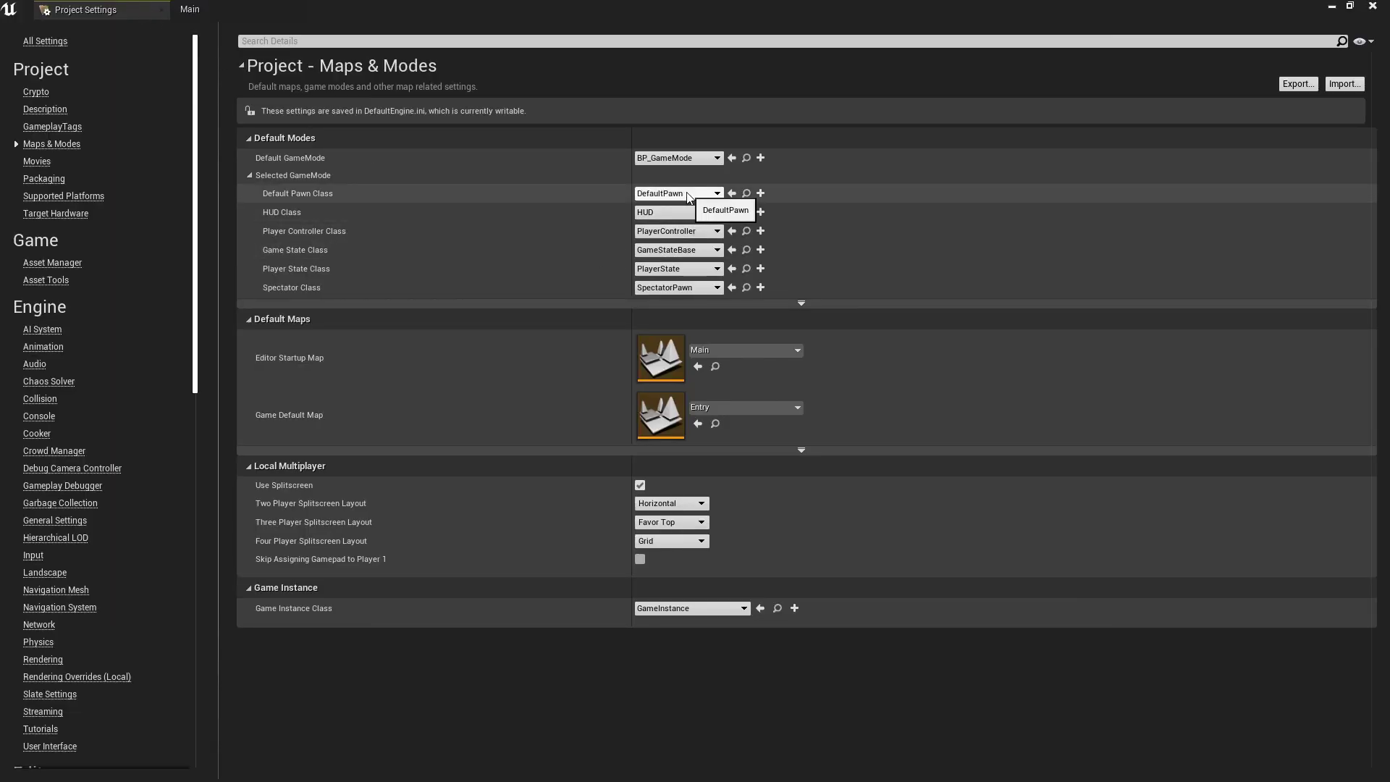
{"action": "left_click", "coordinate": [217, 9]}
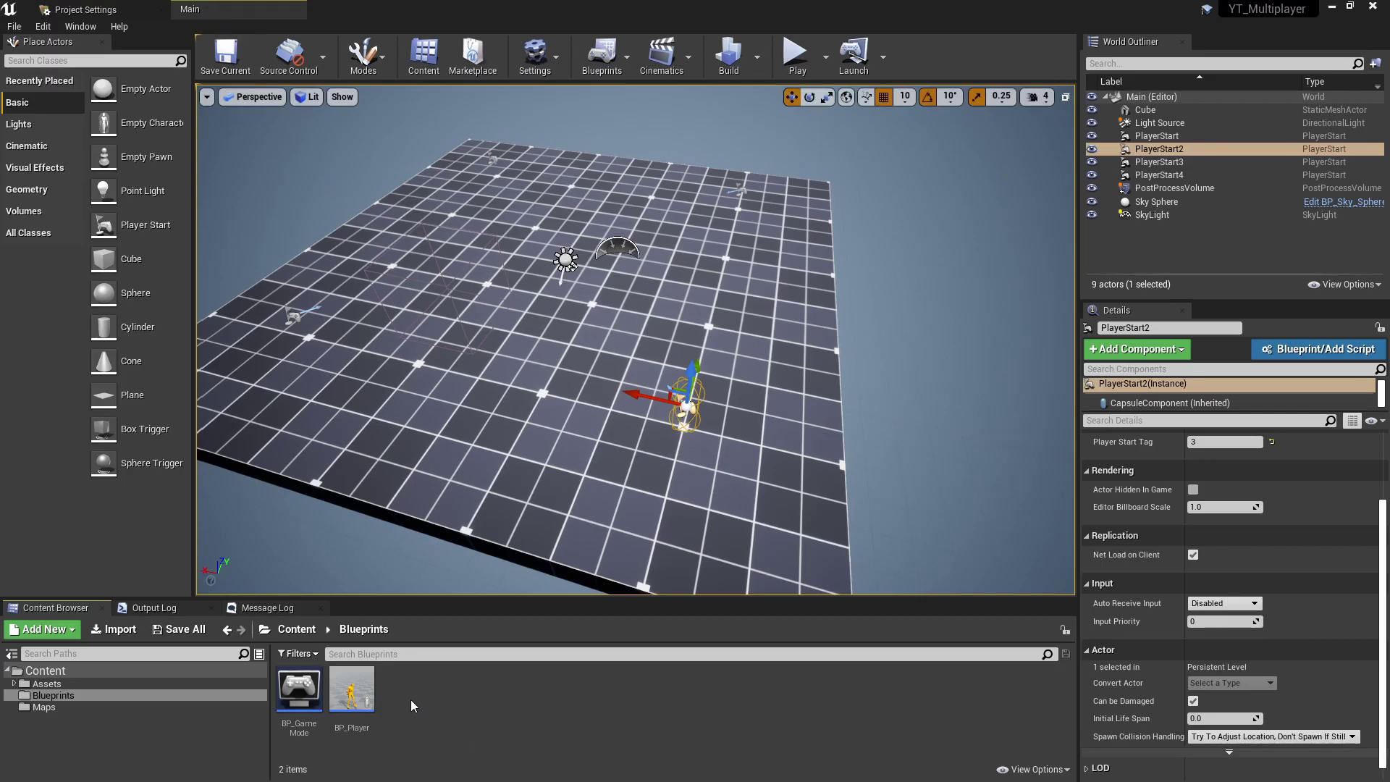
{"action": "right_click", "coordinate": [406, 680]}
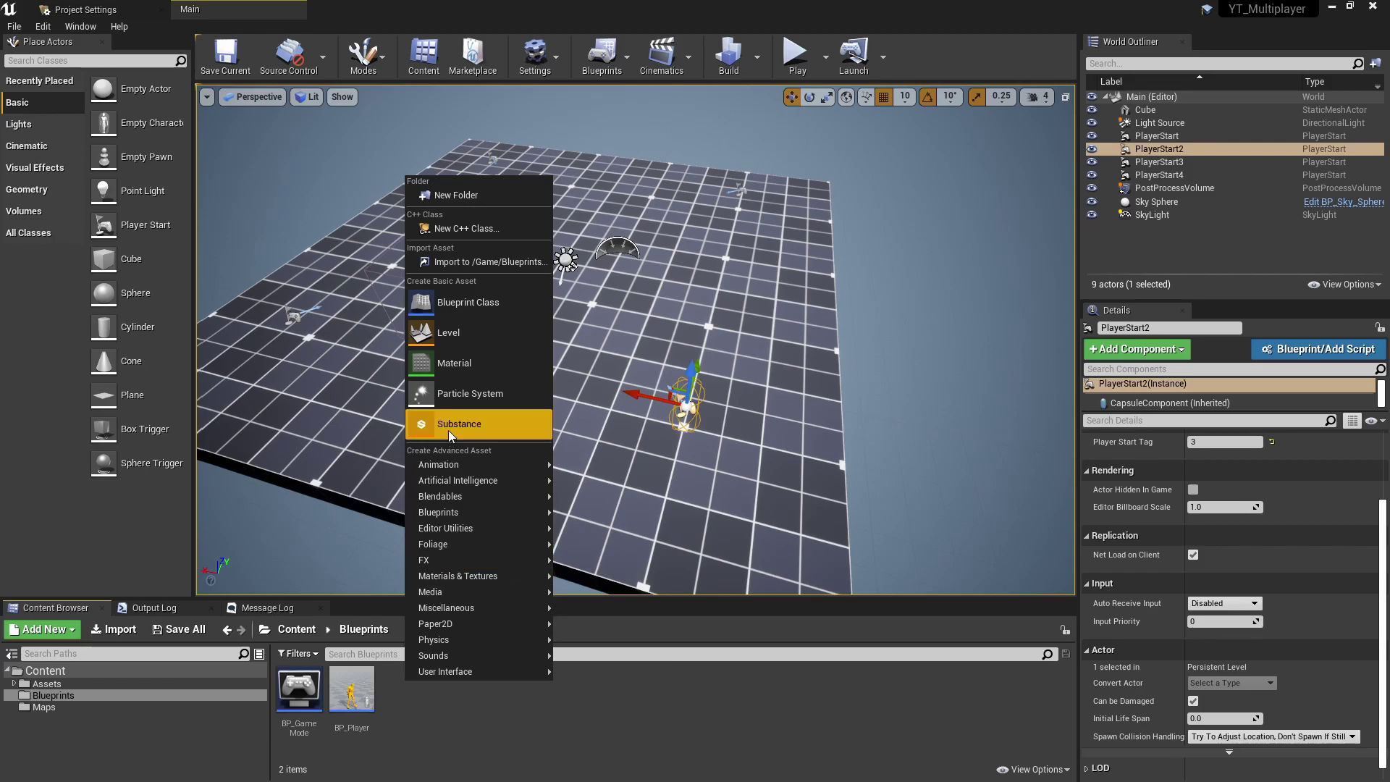
{"action": "left_click", "coordinate": [472, 306]}
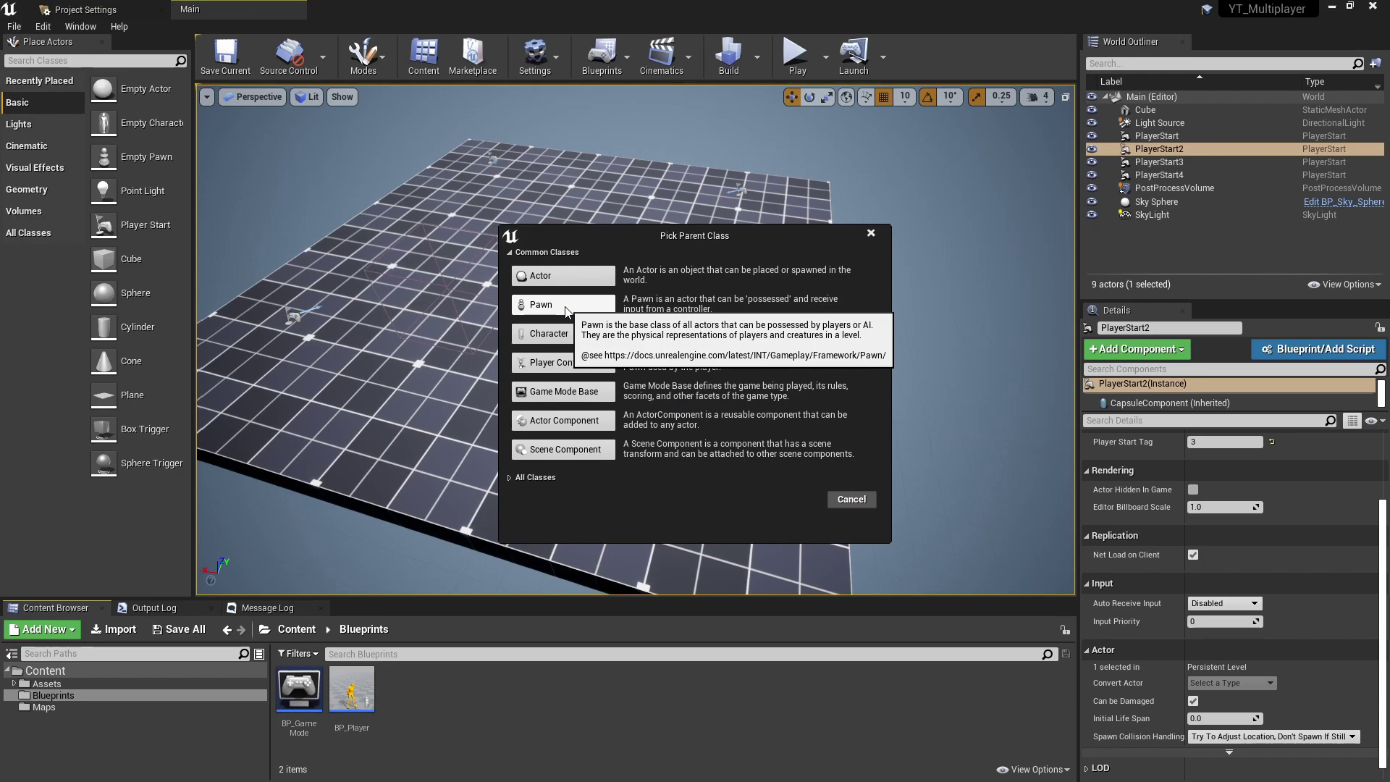
{"action": "left_click", "coordinate": [565, 310]}
{"action": "type", "text": "BP"}
{"action": "type", "text": "_InputRe"}
{"action": "type", "text": "ceive"}
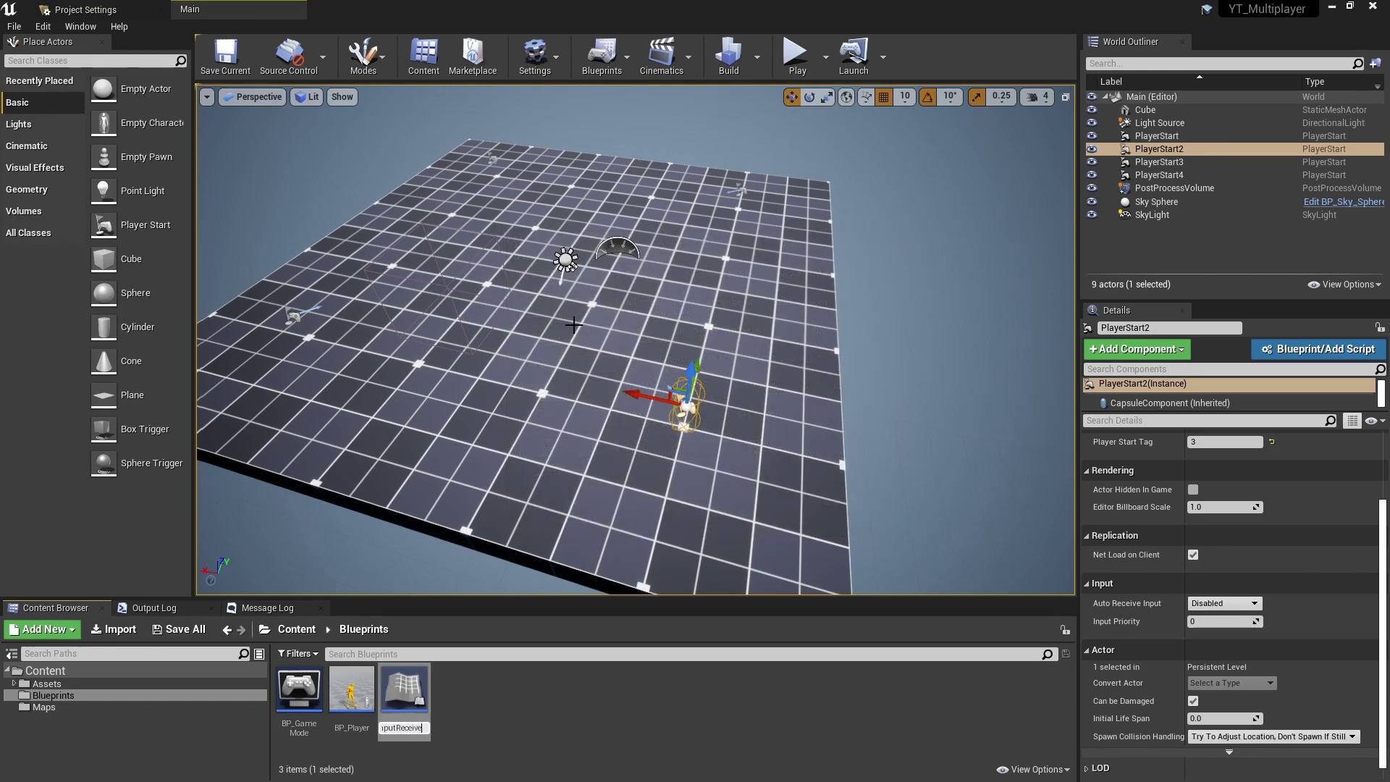
{"action": "type", "text": "r"}
{"action": "key", "text": "Return"}
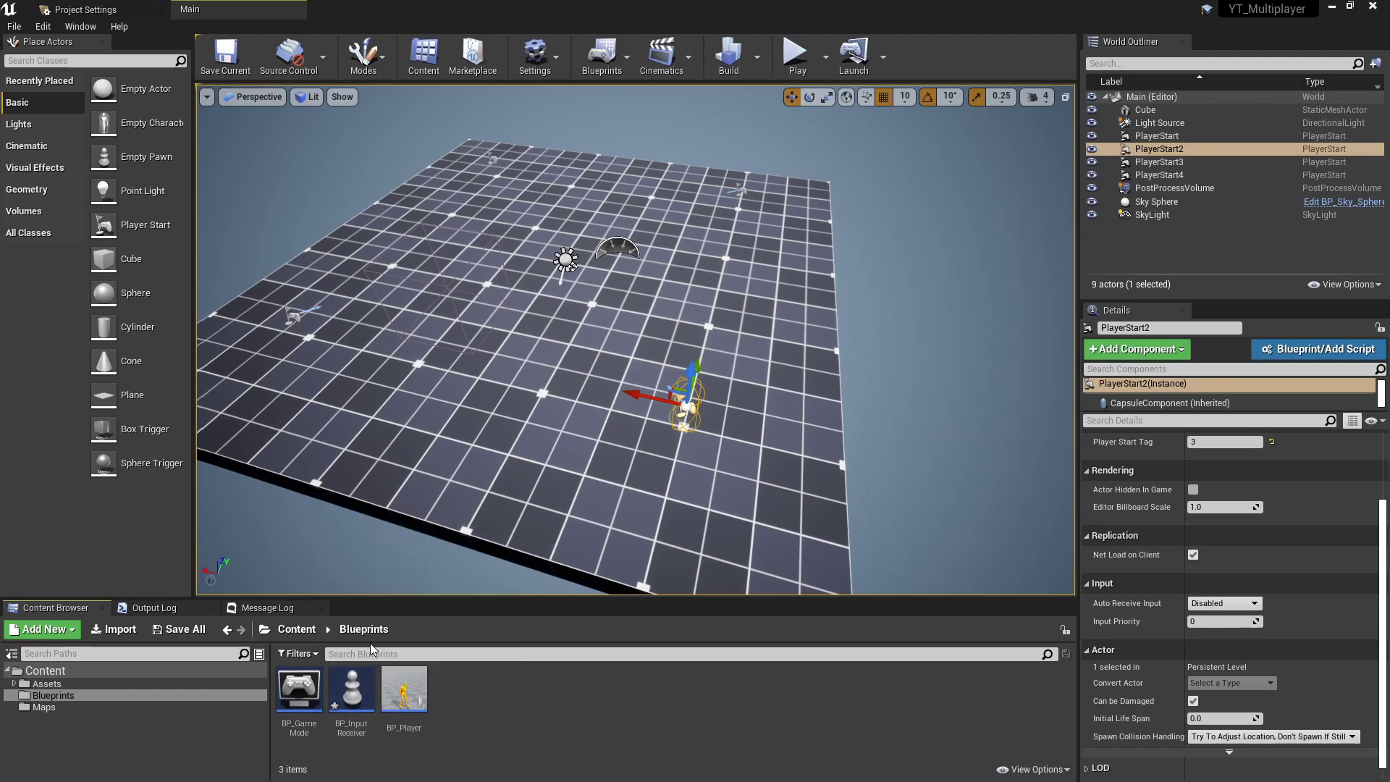
Set Default Pawn Class to BP_InputReceiver in Maps & Modes and go to Input settings.
{"action": "left_click", "coordinate": [144, 9]}
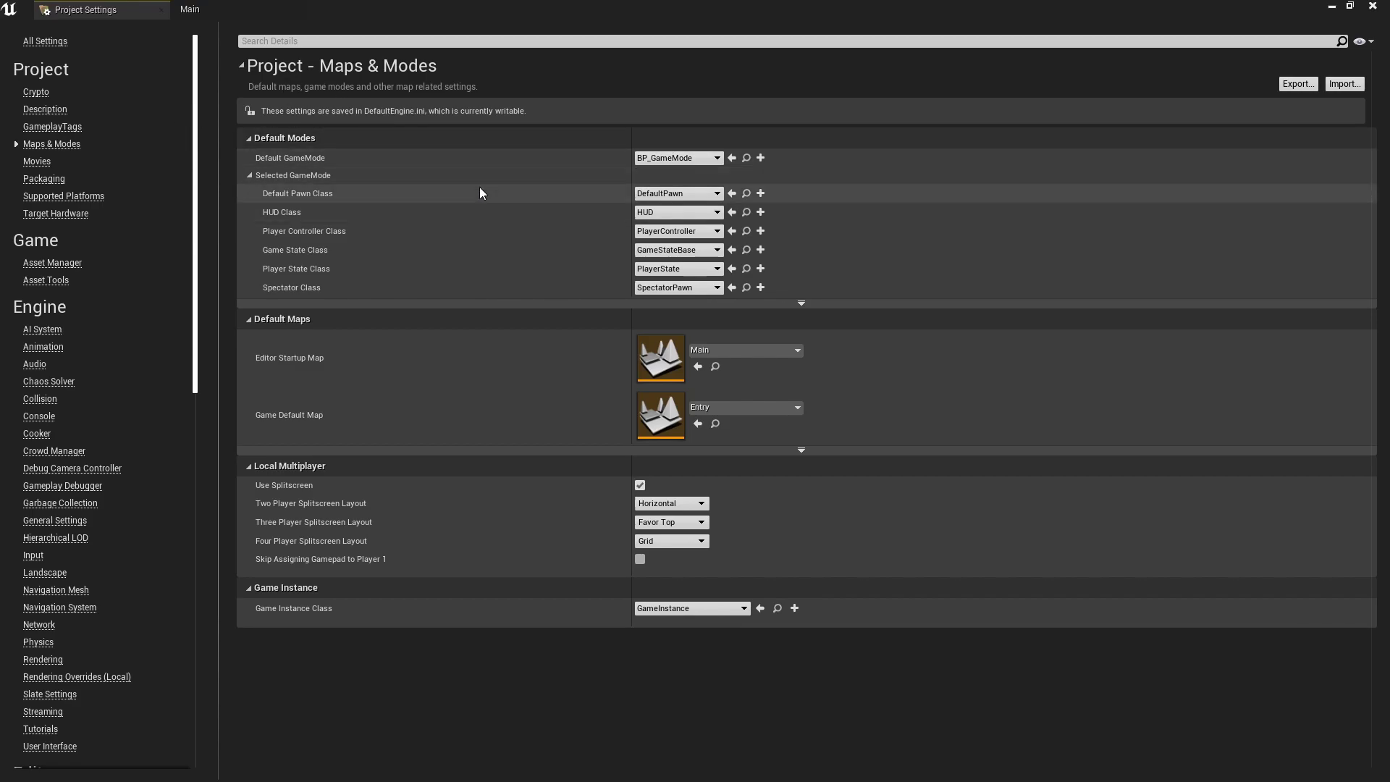
{"action": "left_click", "coordinate": [665, 198]}
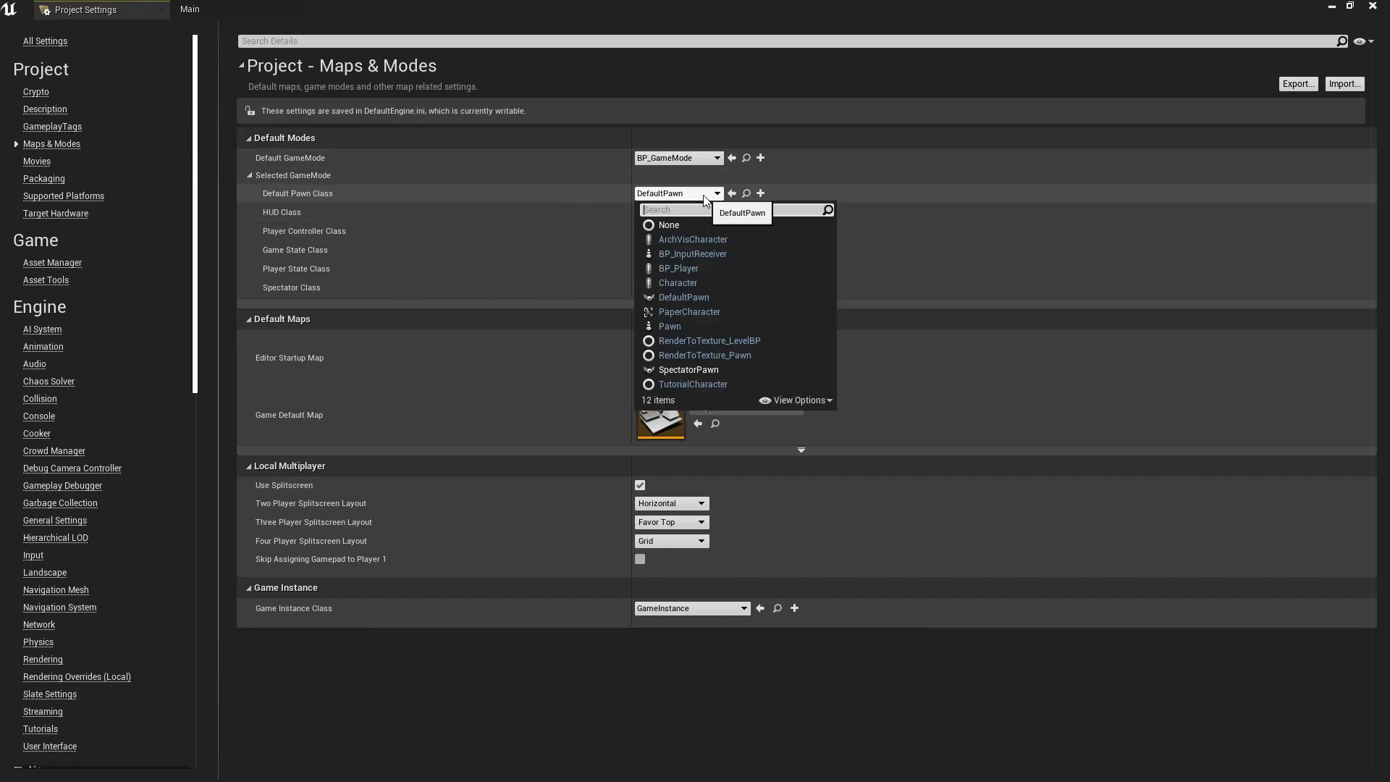
{"action": "left_click", "coordinate": [700, 254]}
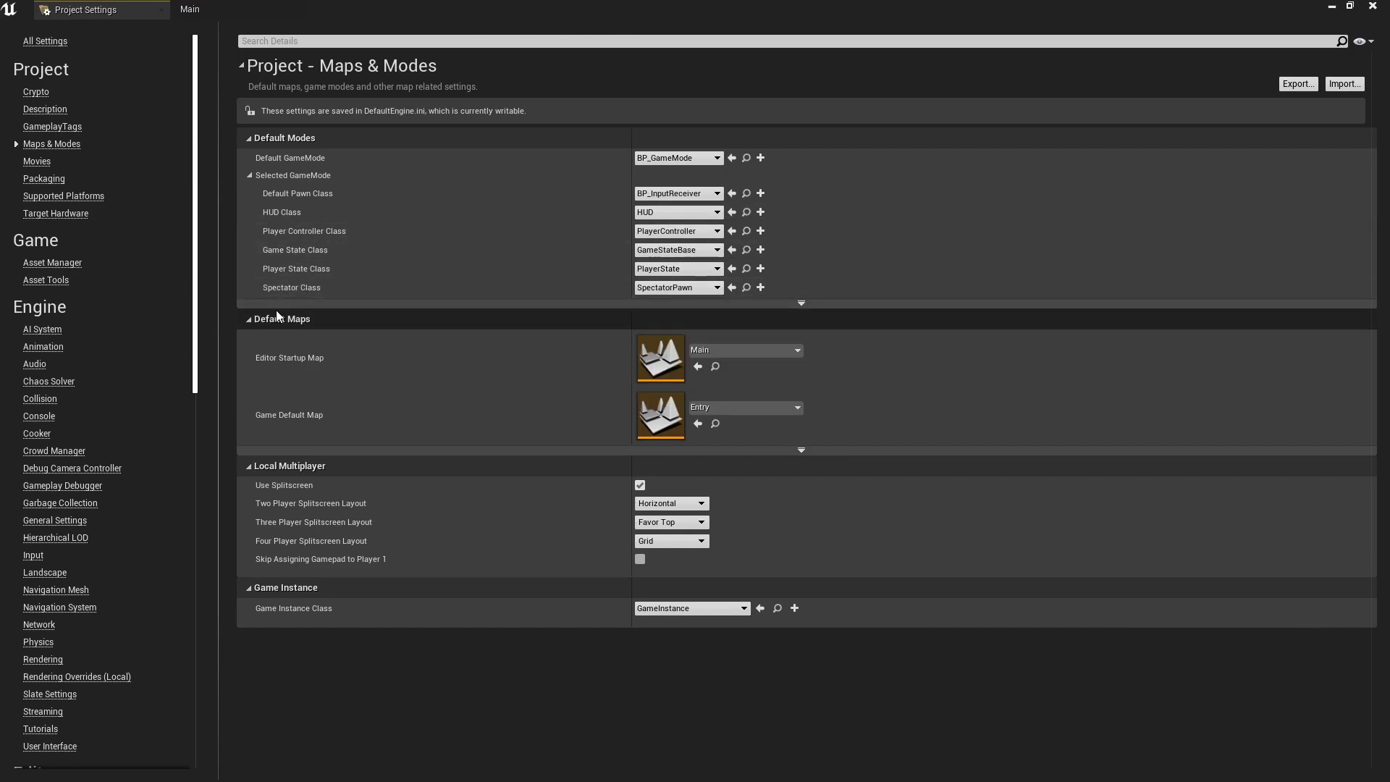
{"action": "left_click", "coordinate": [33, 555]}
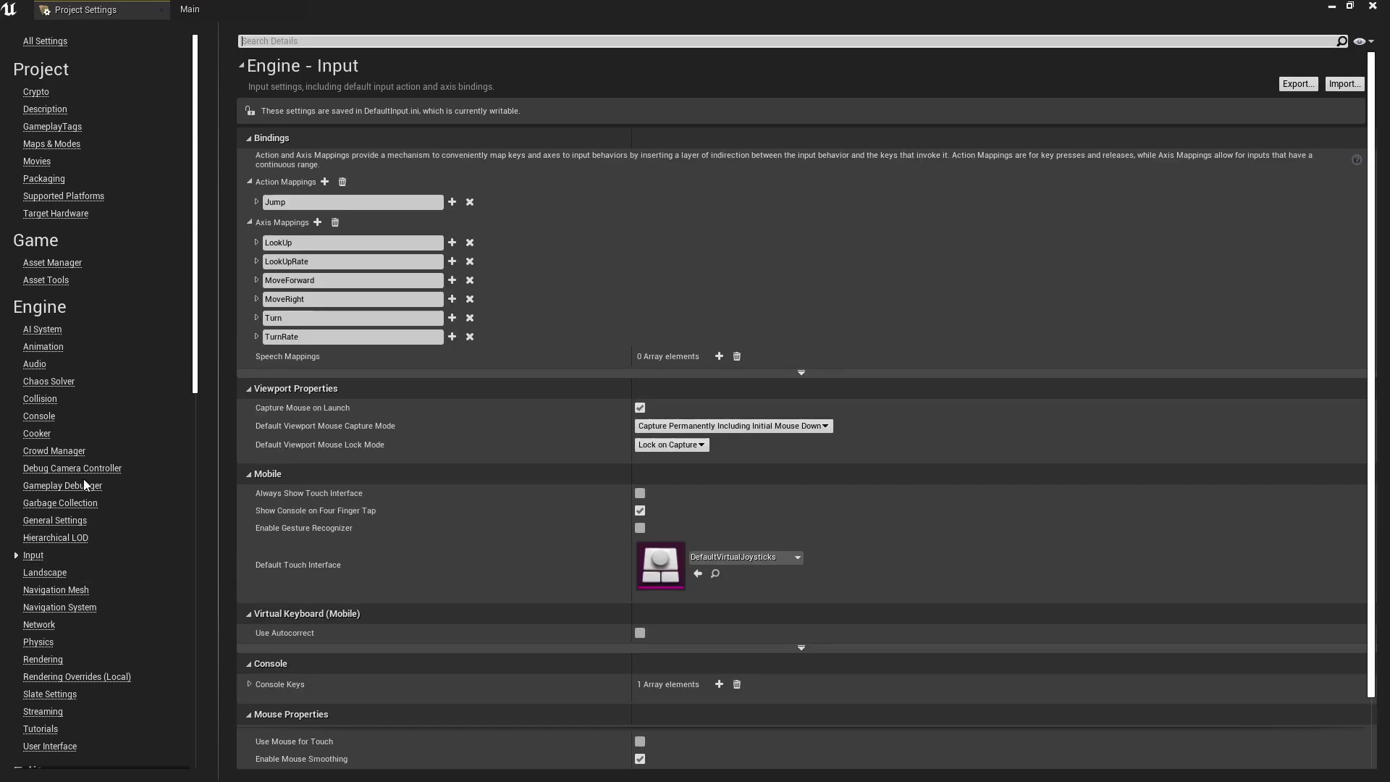
Add a Start action mapping bound to Gamepad Special Right.
{"action": "left_click", "coordinate": [325, 182]}
{"action": "type", "text": "Start"}
{"action": "key", "text": "Return"}
{"action": "left_click", "coordinate": [320, 242]}
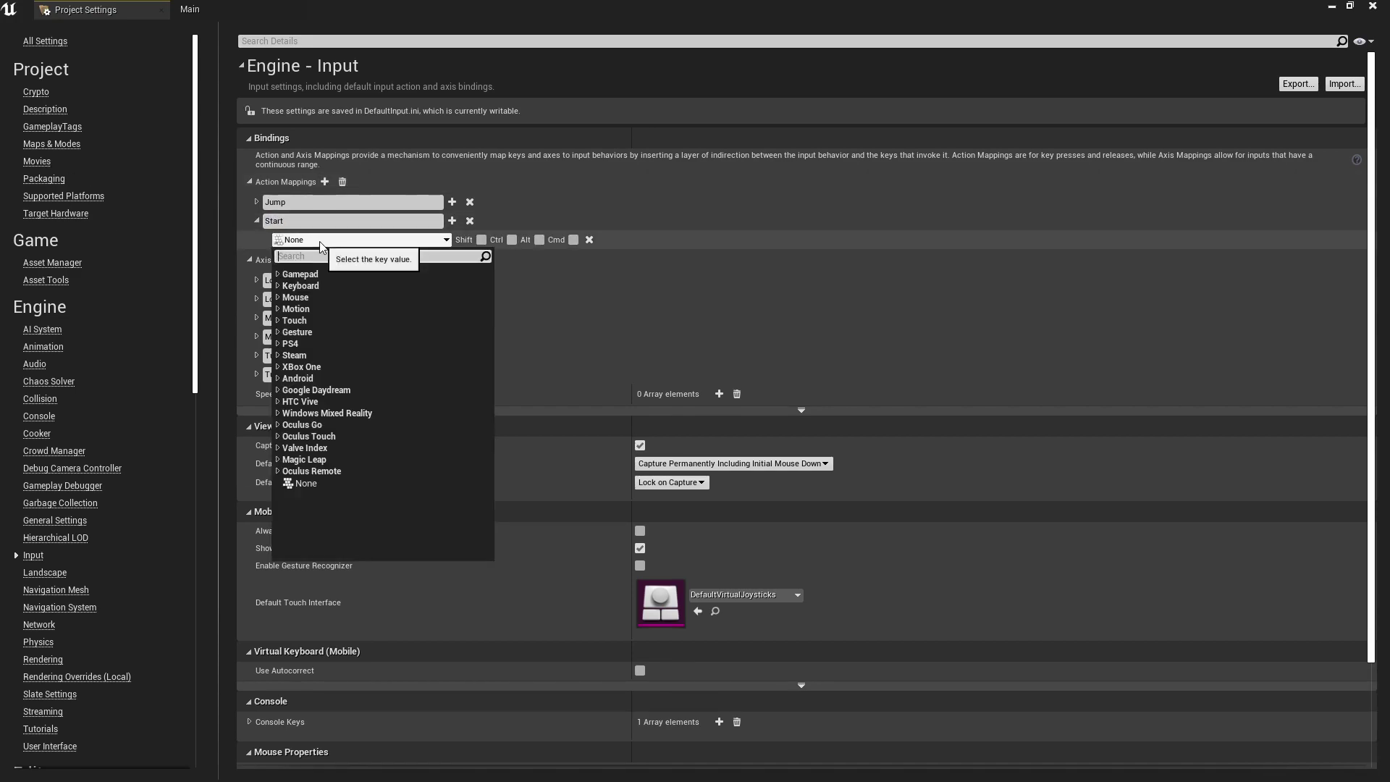
{"action": "type", "text": "specia"}
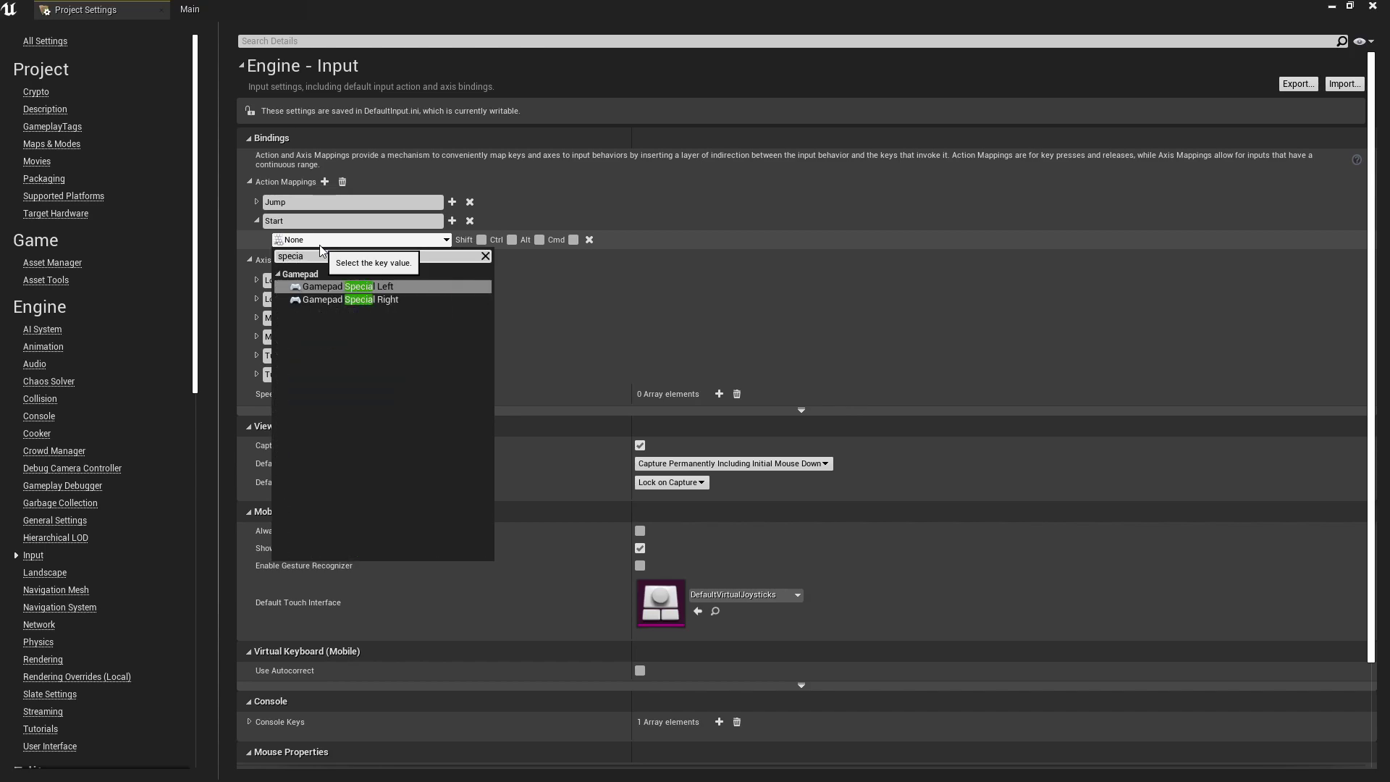
{"action": "left_click", "coordinate": [382, 299]}
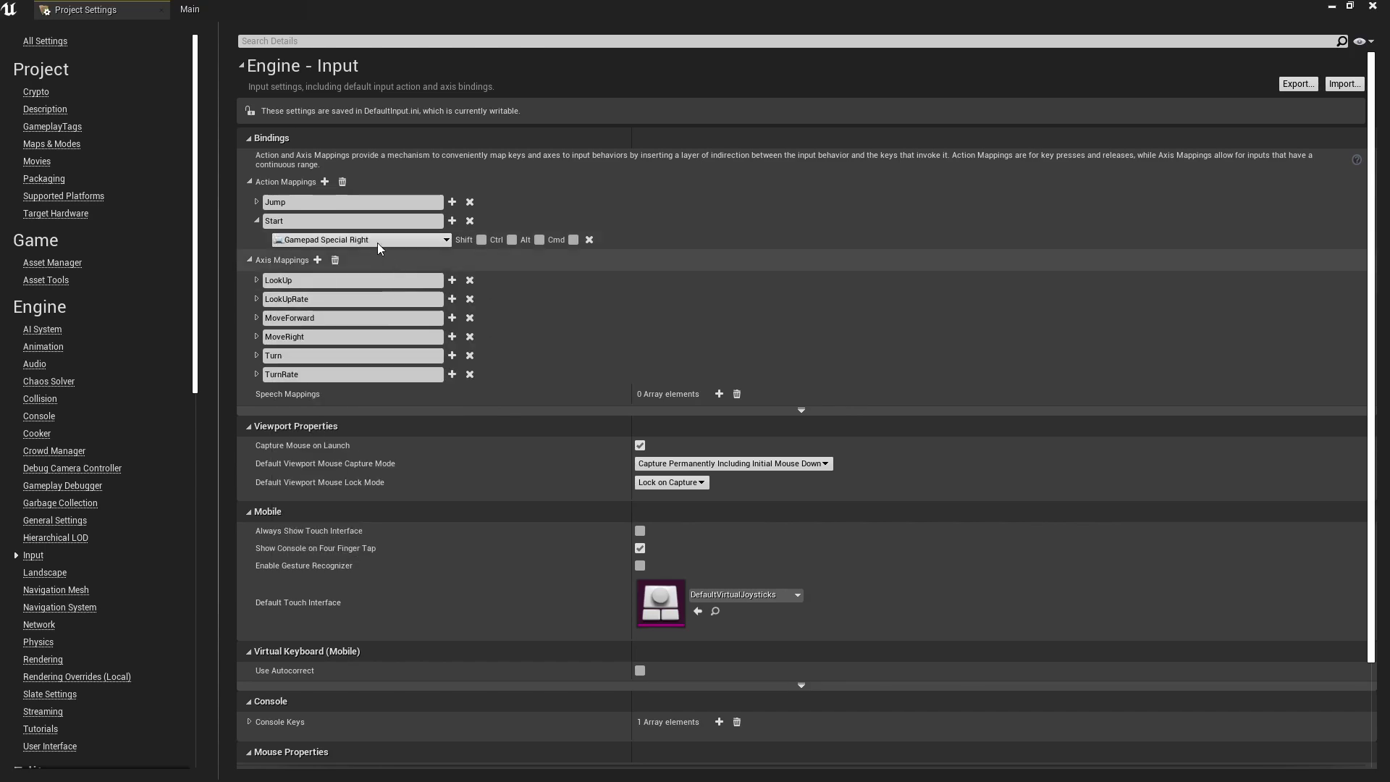
Add a second key slot to Start and search the key list for 'ent'.
{"action": "left_click", "coordinate": [452, 221]}
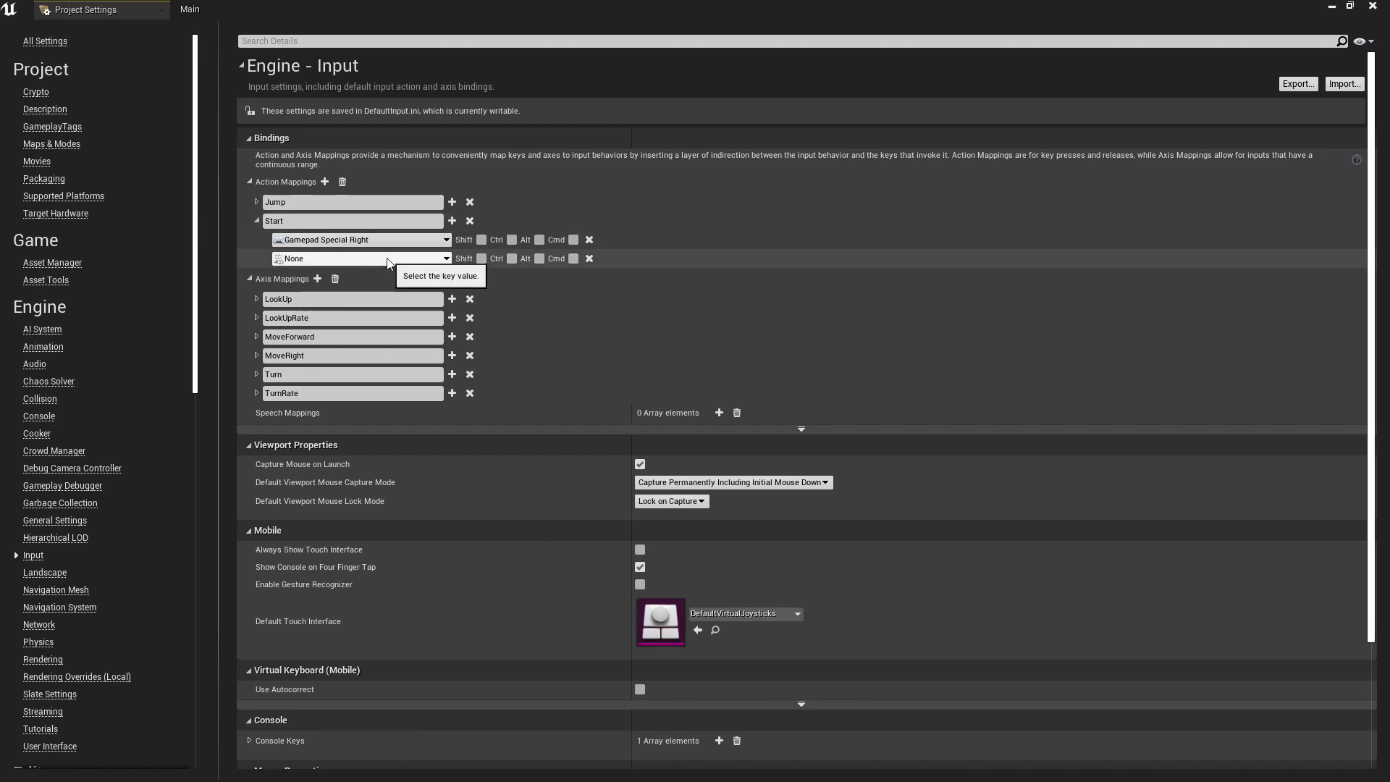
{"action": "left_click", "coordinate": [387, 260]}
{"action": "type", "text": "enter"}
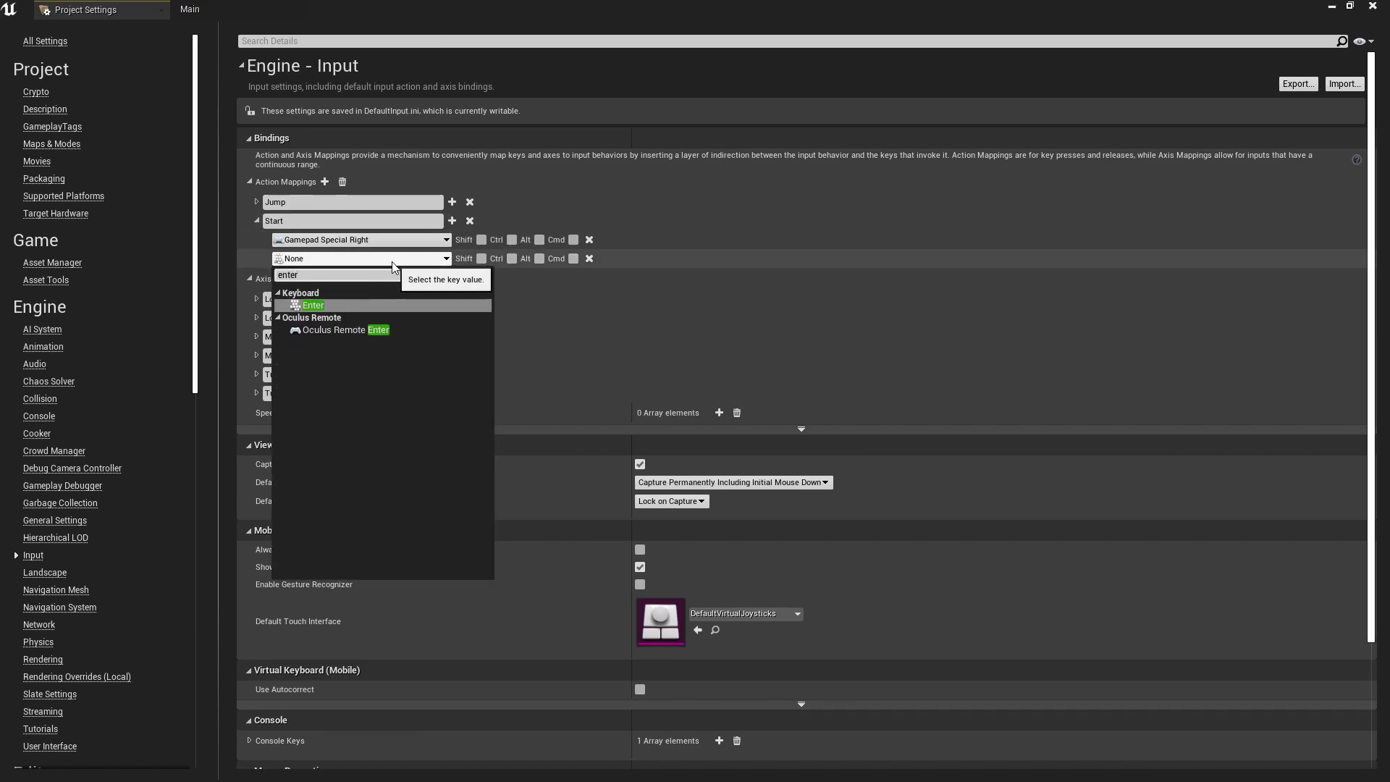